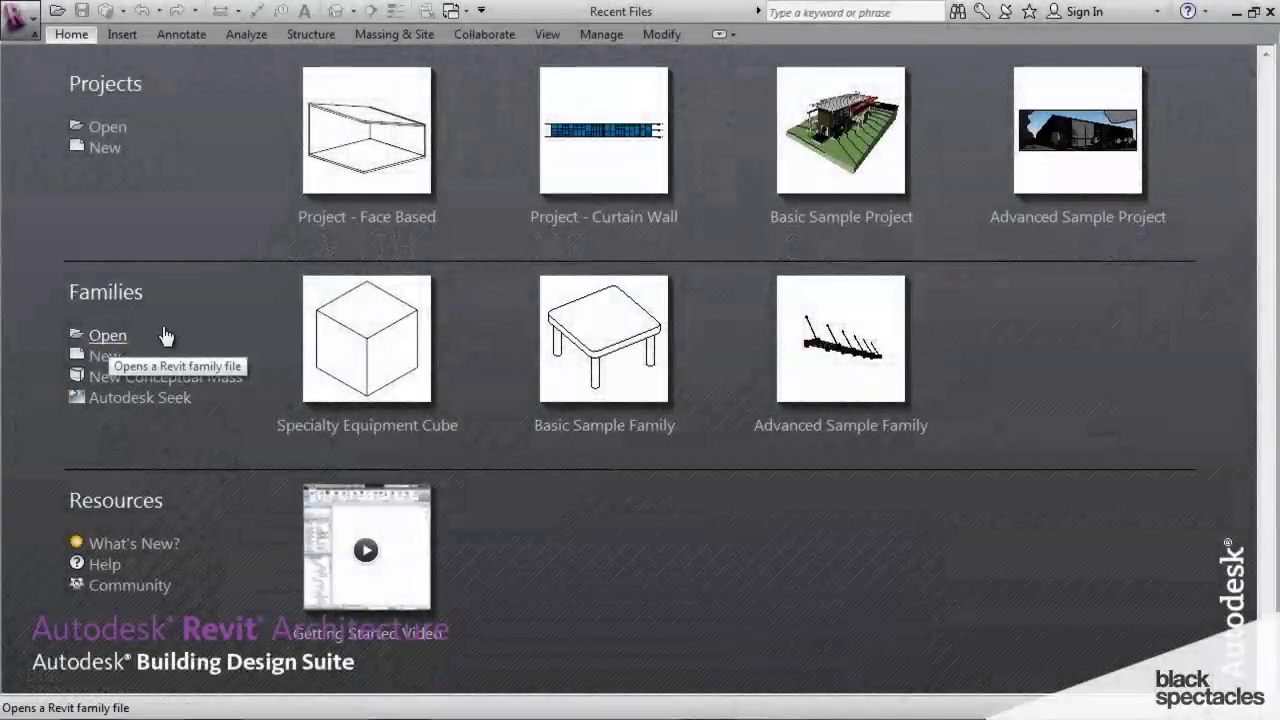
- Open Specialty Equipment Cube.rfa from Desktop > Exercise Files > 1 Shared Parameters
click(108, 336)
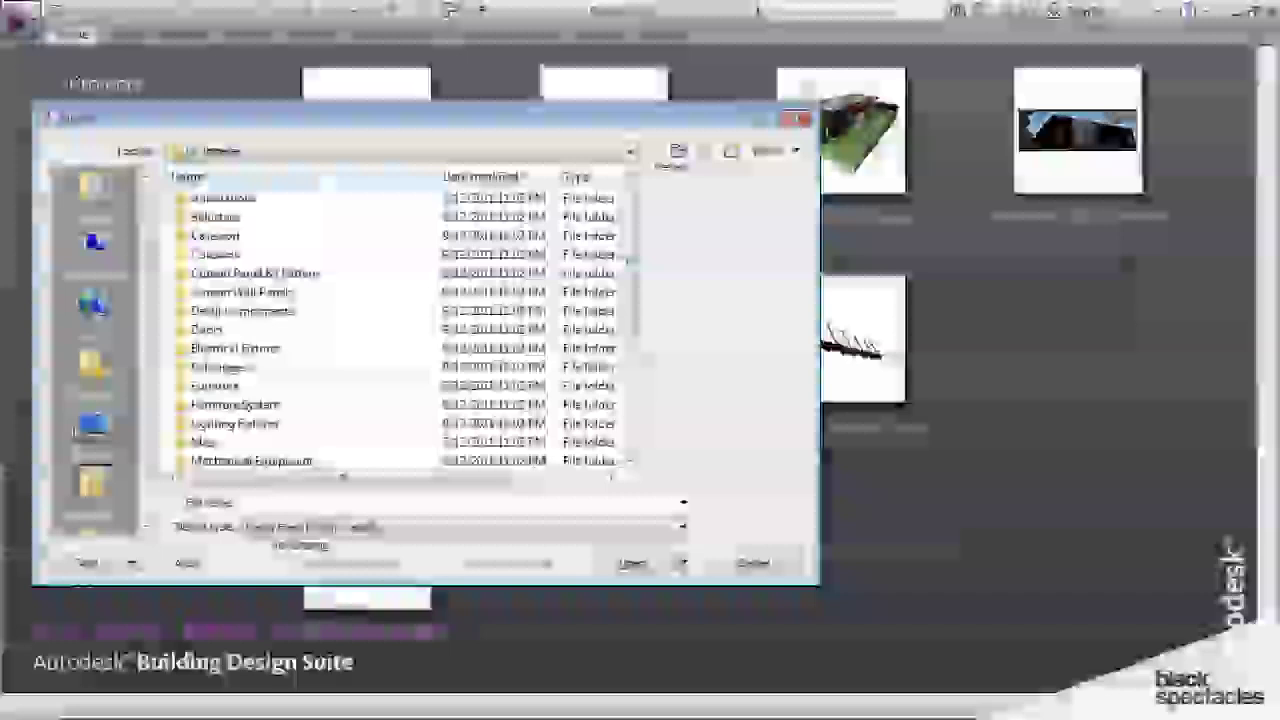
click(93, 430)
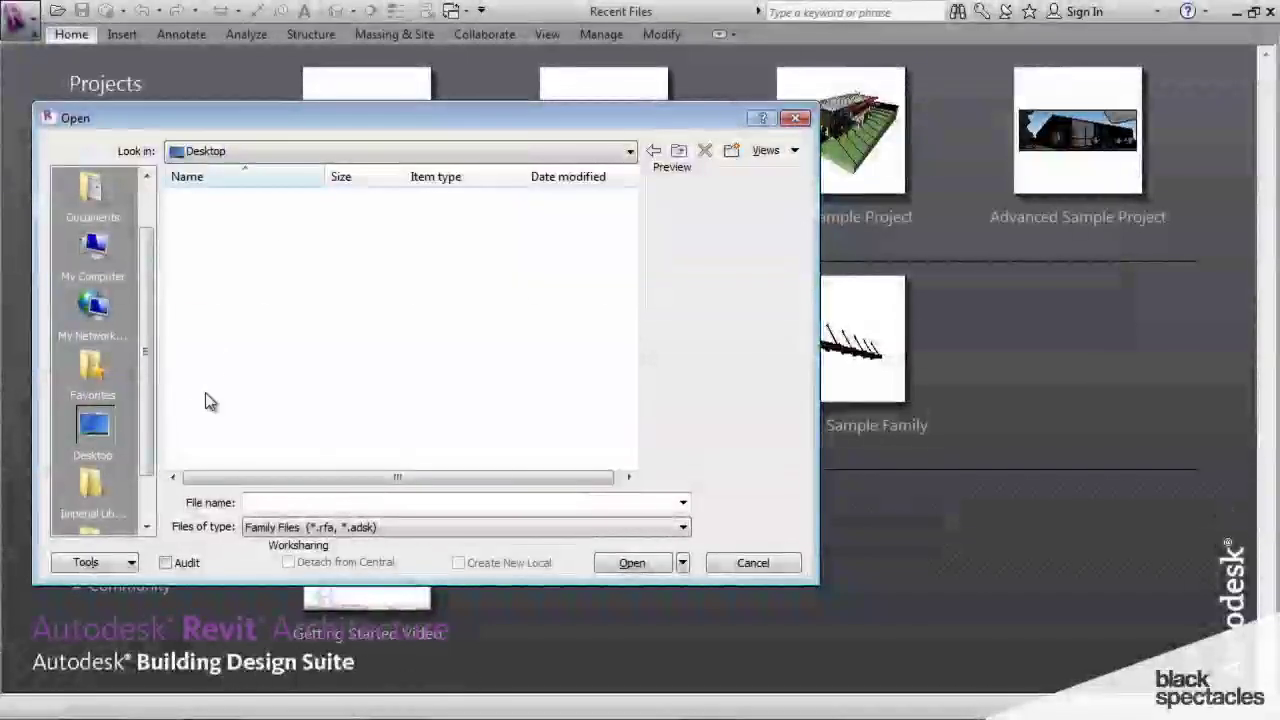
double_click(223, 293)
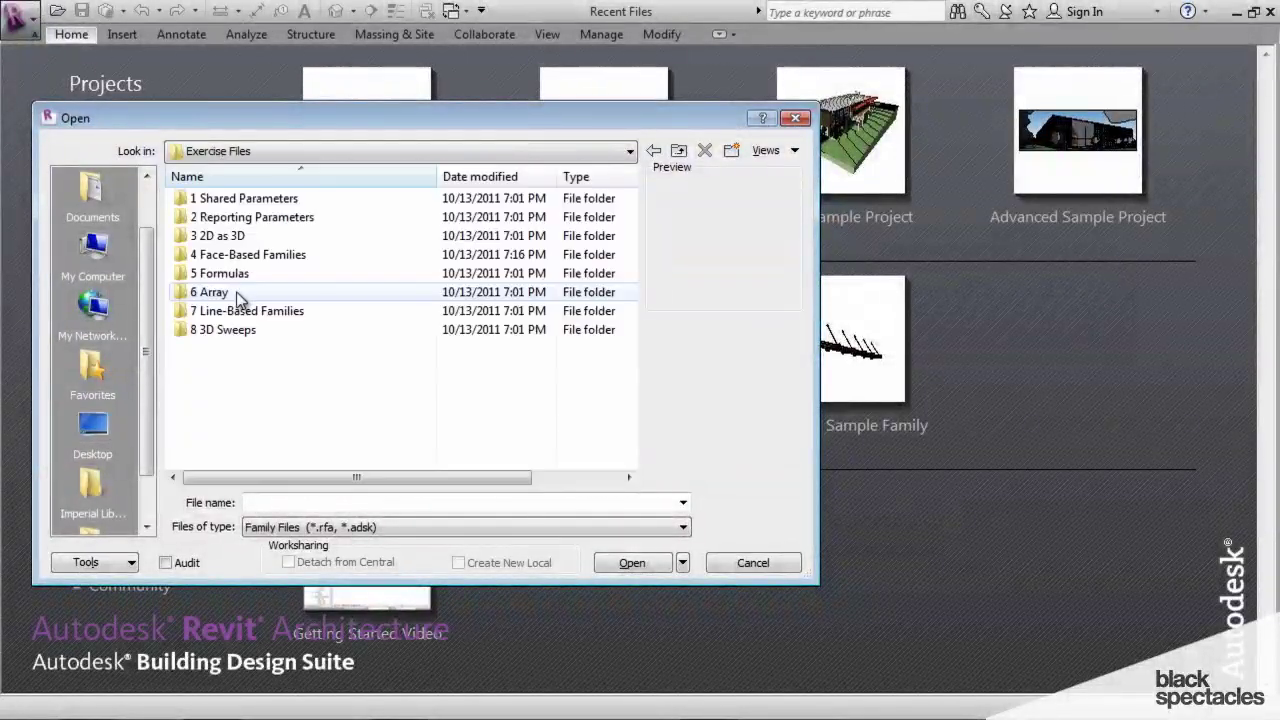
double_click(246, 199)
click(240, 201)
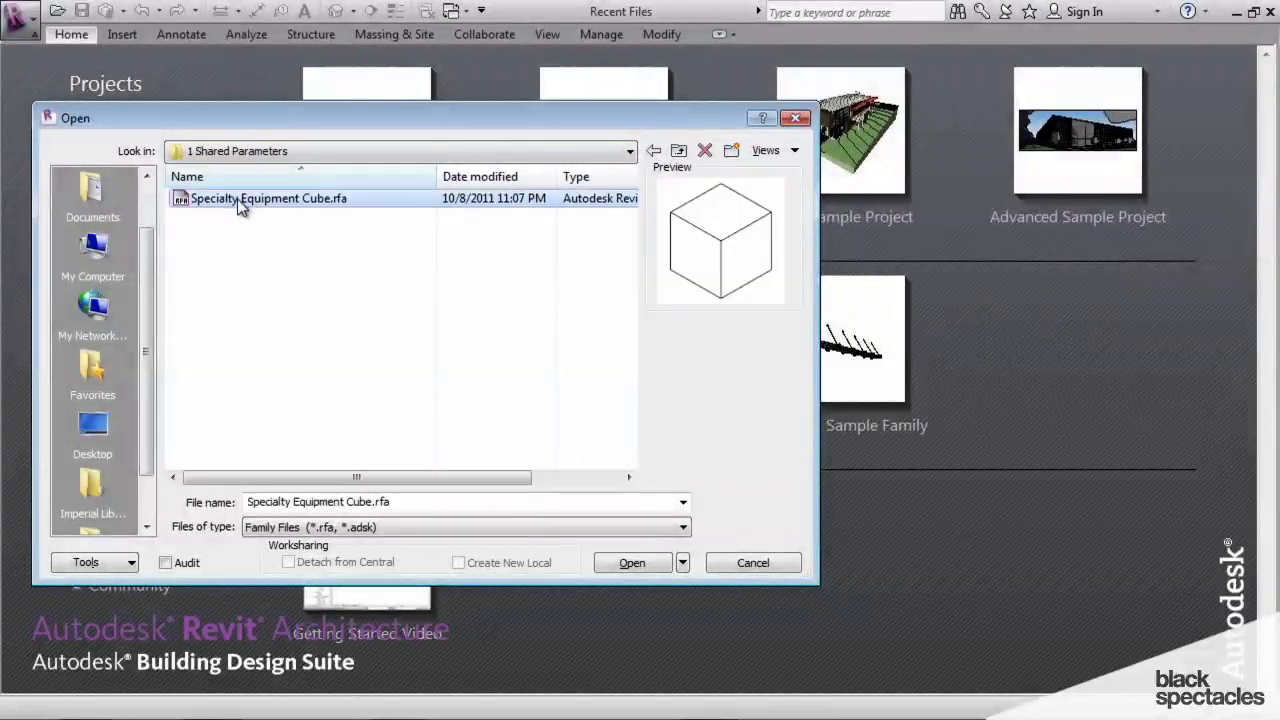
click(658, 564)
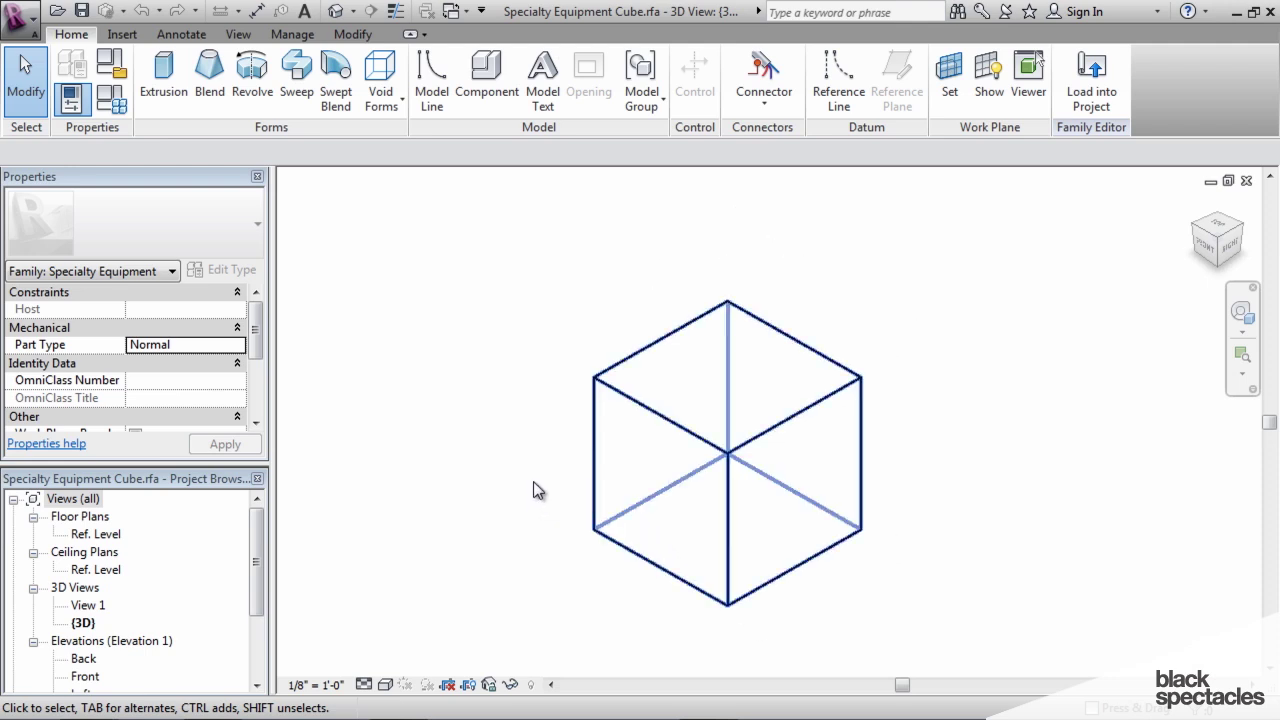
- Orbit the 3D view to show the cube at an angled perspective
shift+middle_drag(478, 475, 677, 445)
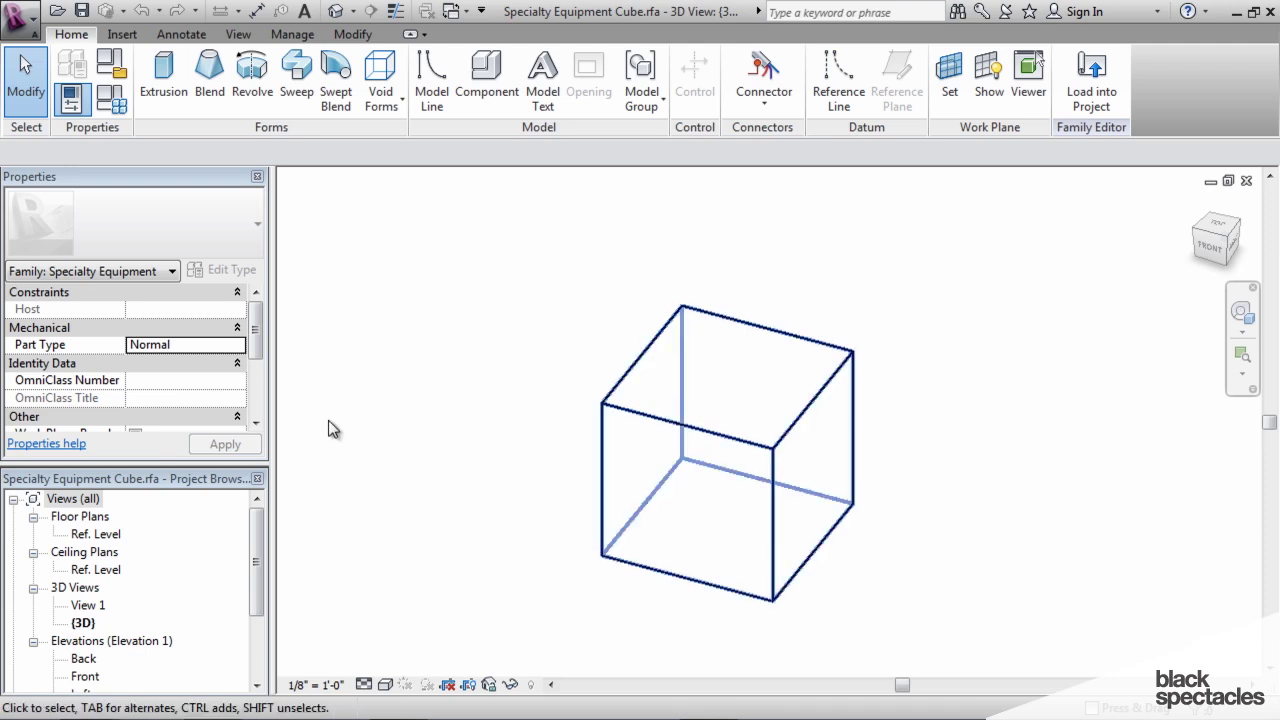
- Open the Ref. Level floor plan with Medium detail level and Shaded visual style
click(97, 536)
click(97, 536)
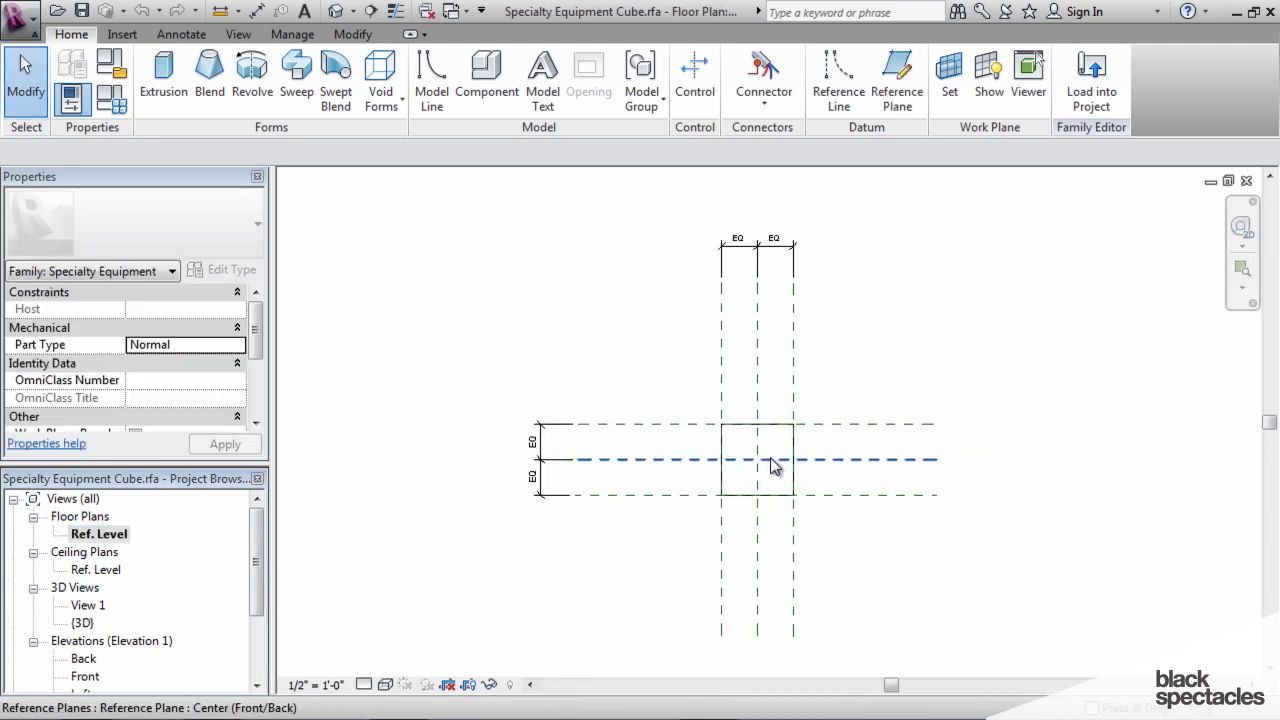
scroll(771, 463, up, 2)
click(366, 685)
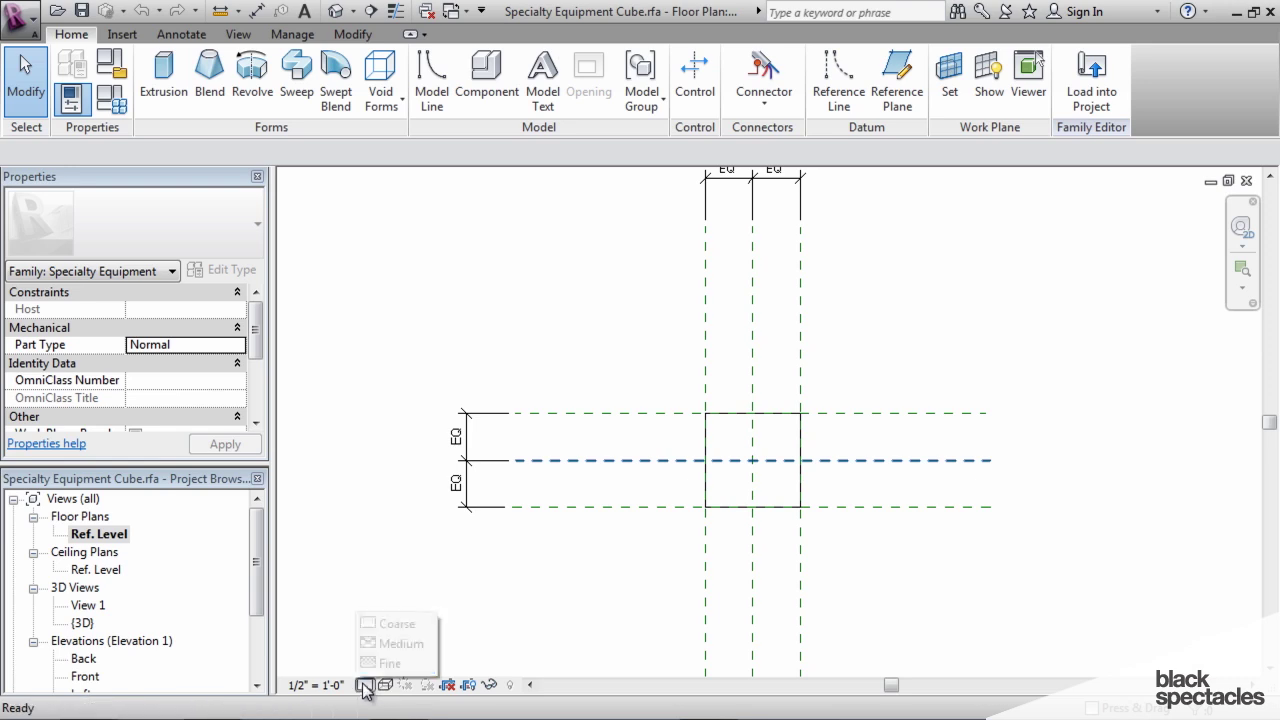
click(384, 645)
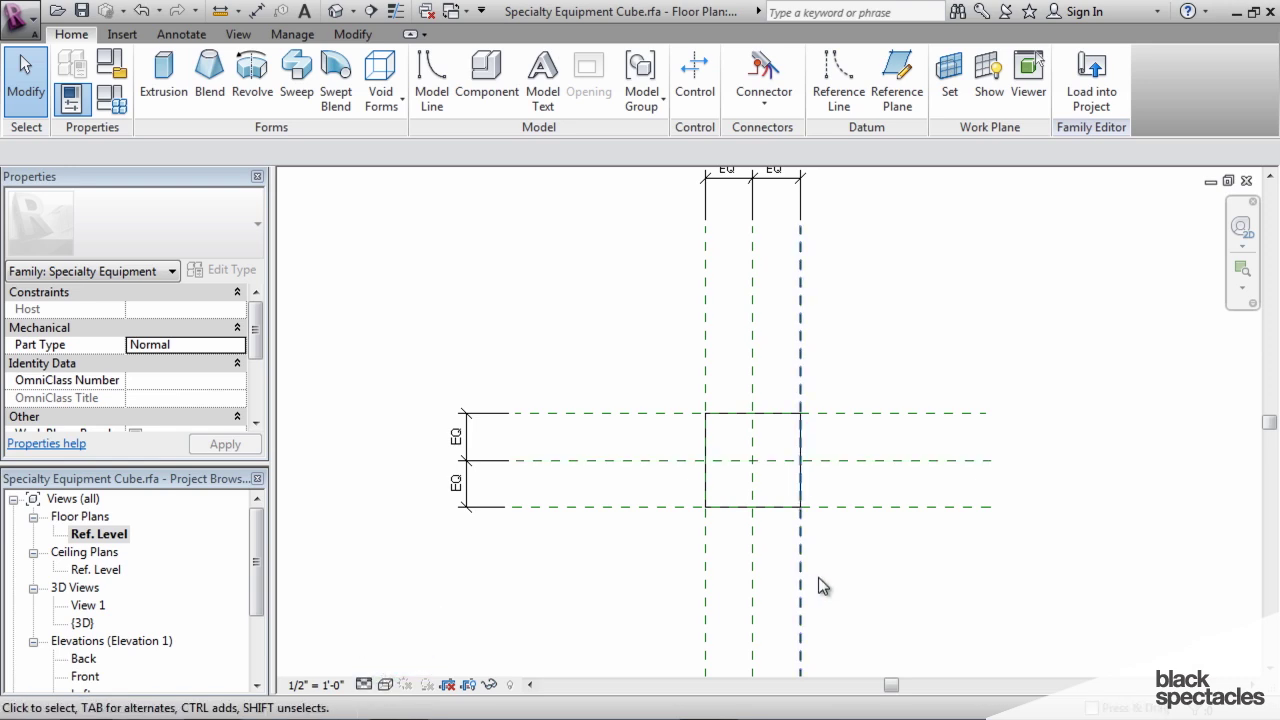
click(392, 685)
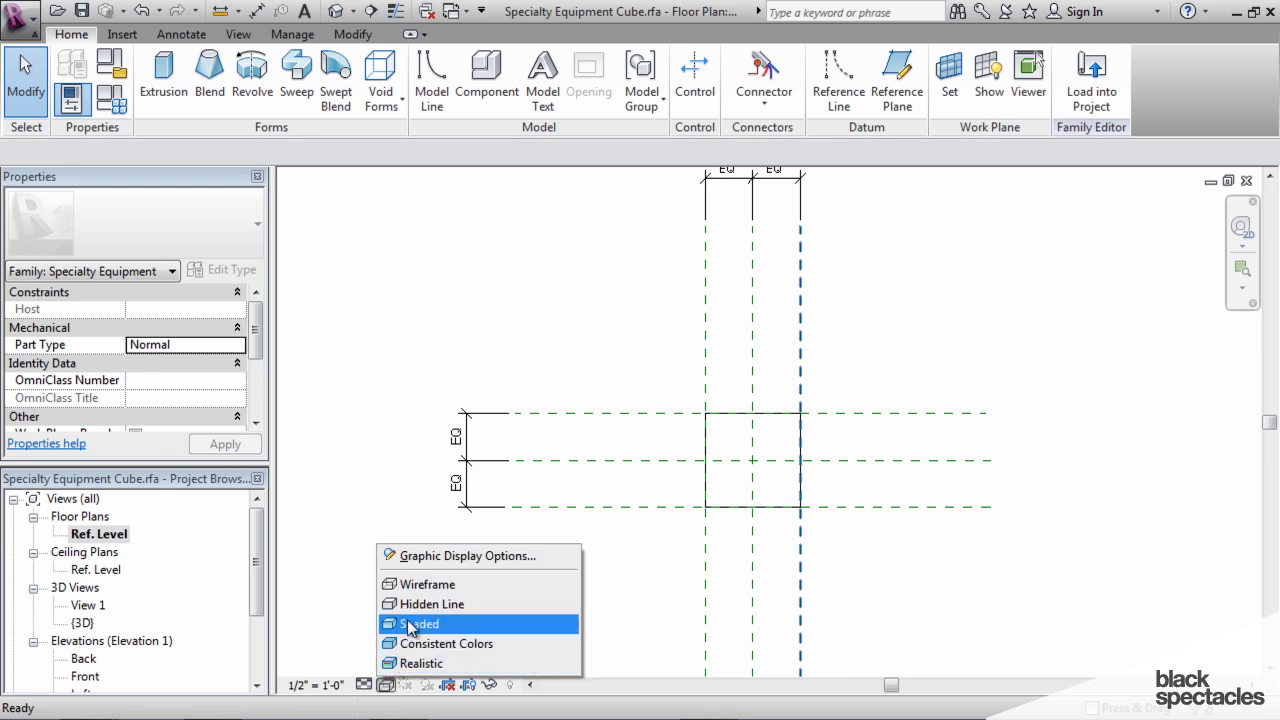
click(409, 626)
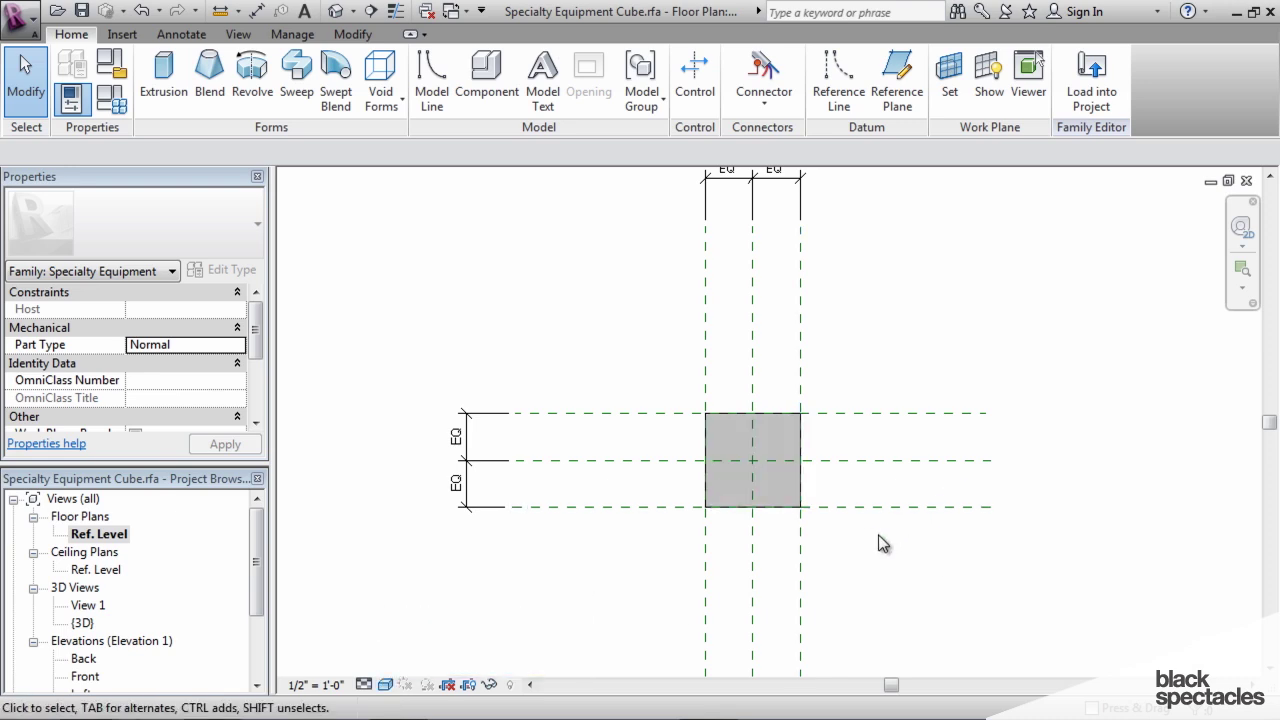
scroll(900, 490, down, 3)
scroll(866, 474, up, 2)
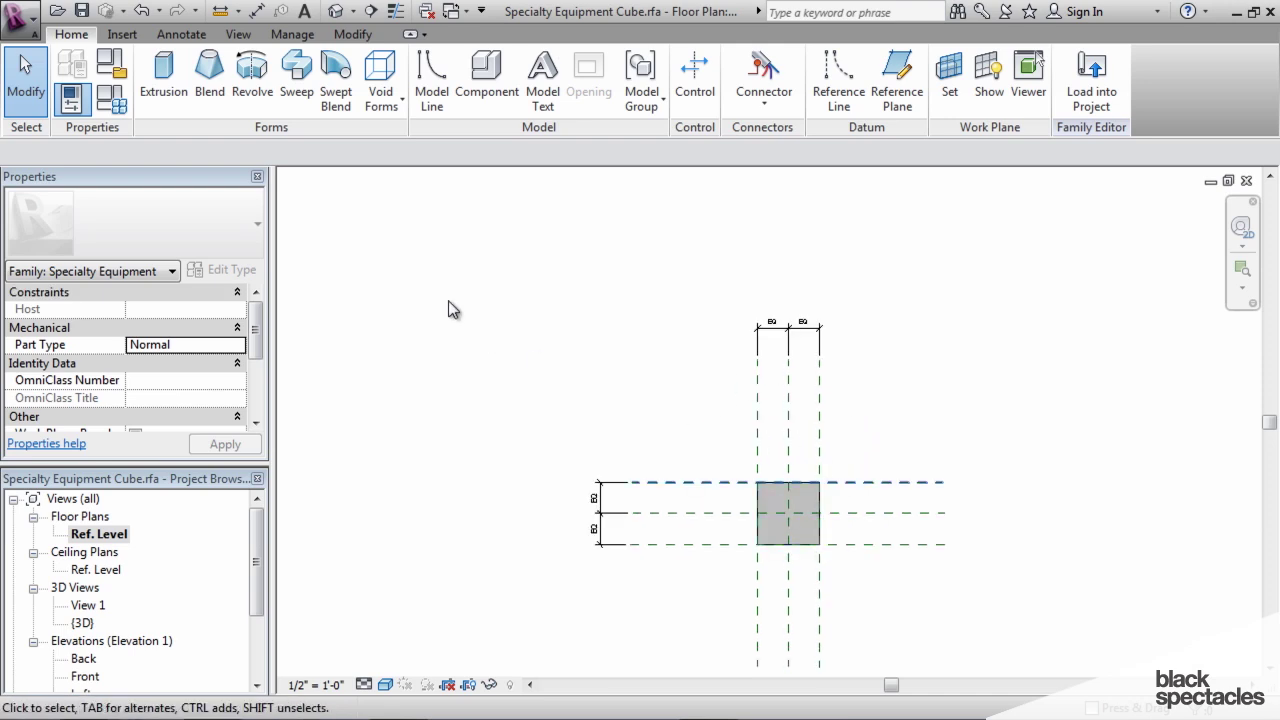
click(111, 98)
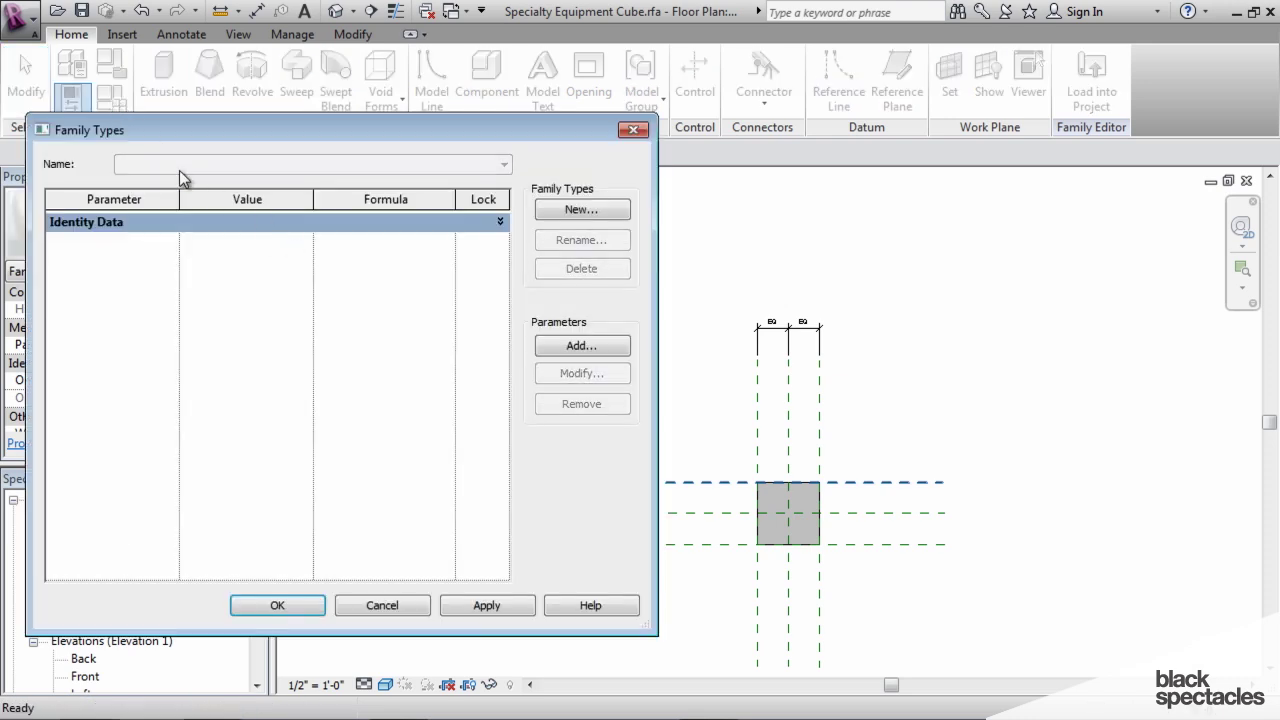
drag(179, 129, 282, 125)
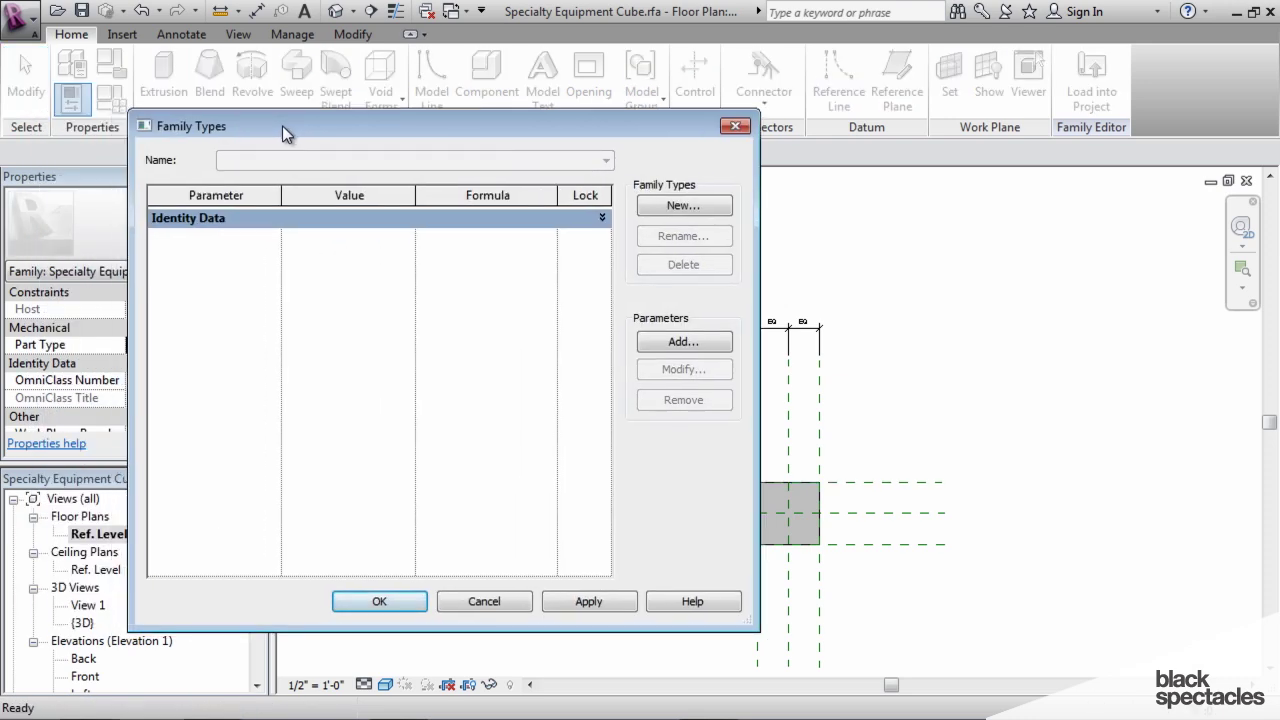
click(502, 600)
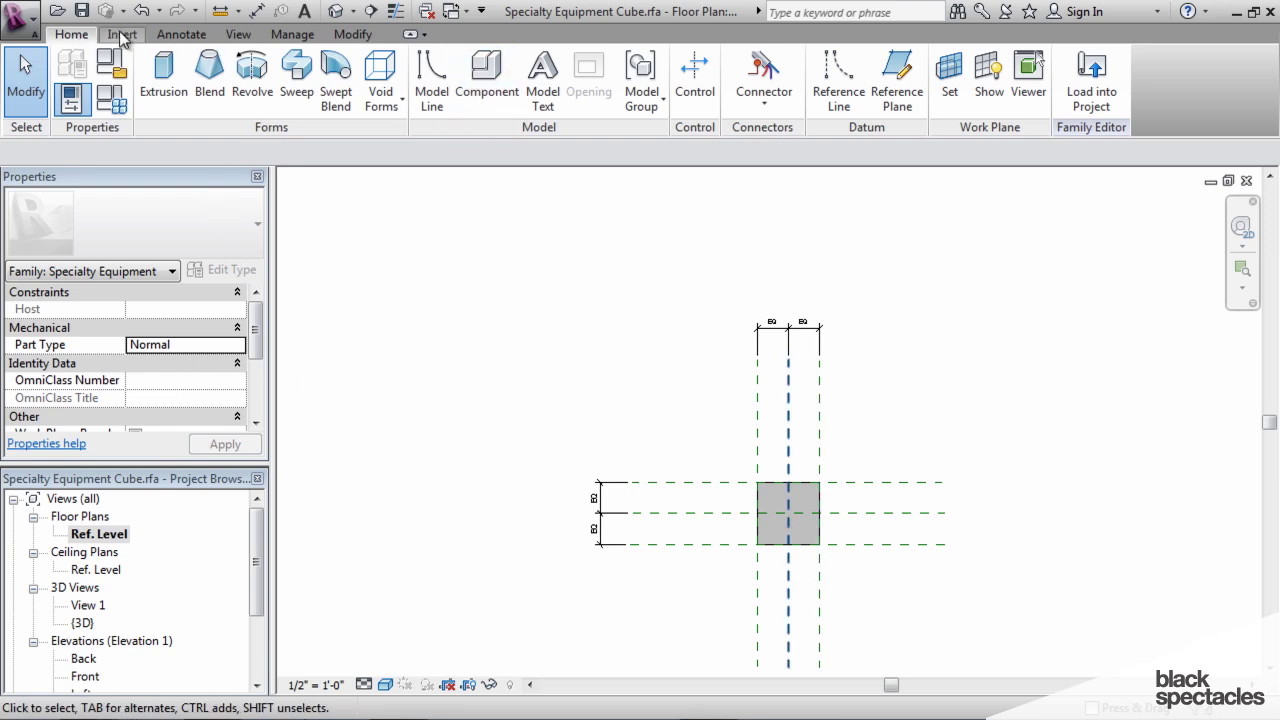
- Add 2'-0" aligned dimensions across the vertical and horizontal reference plane pairs
click(181, 34)
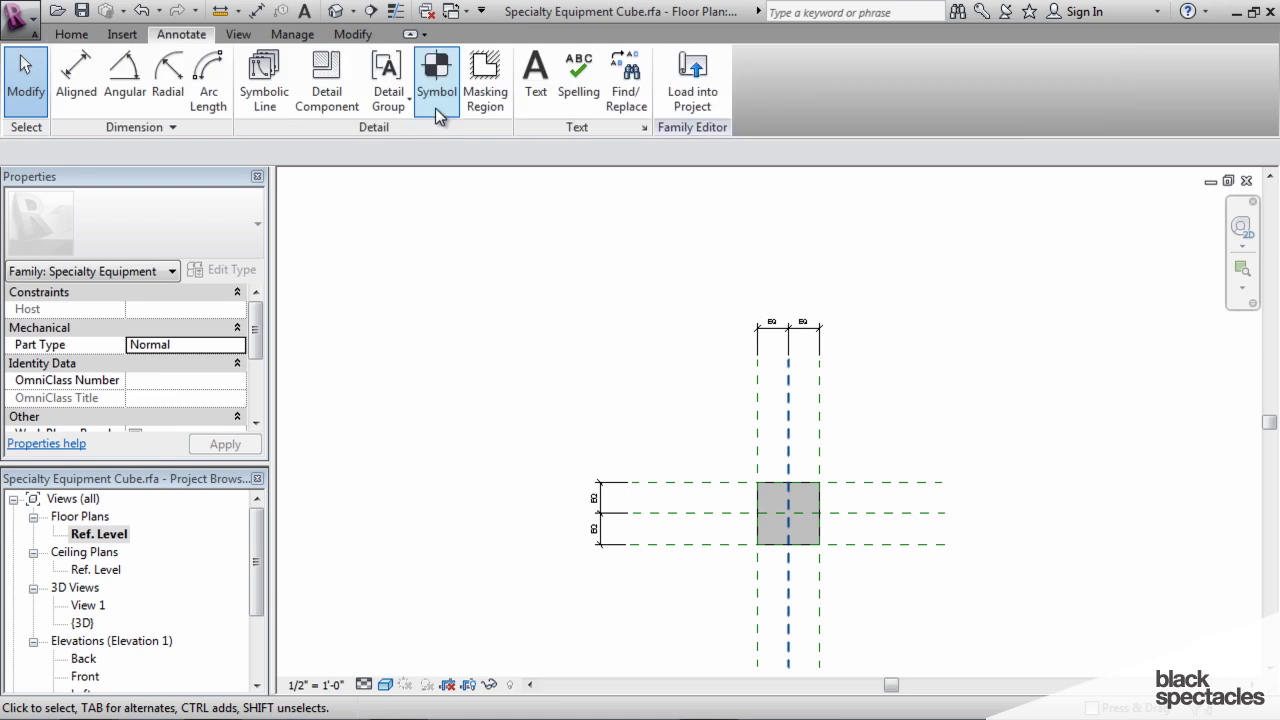
click(77, 80)
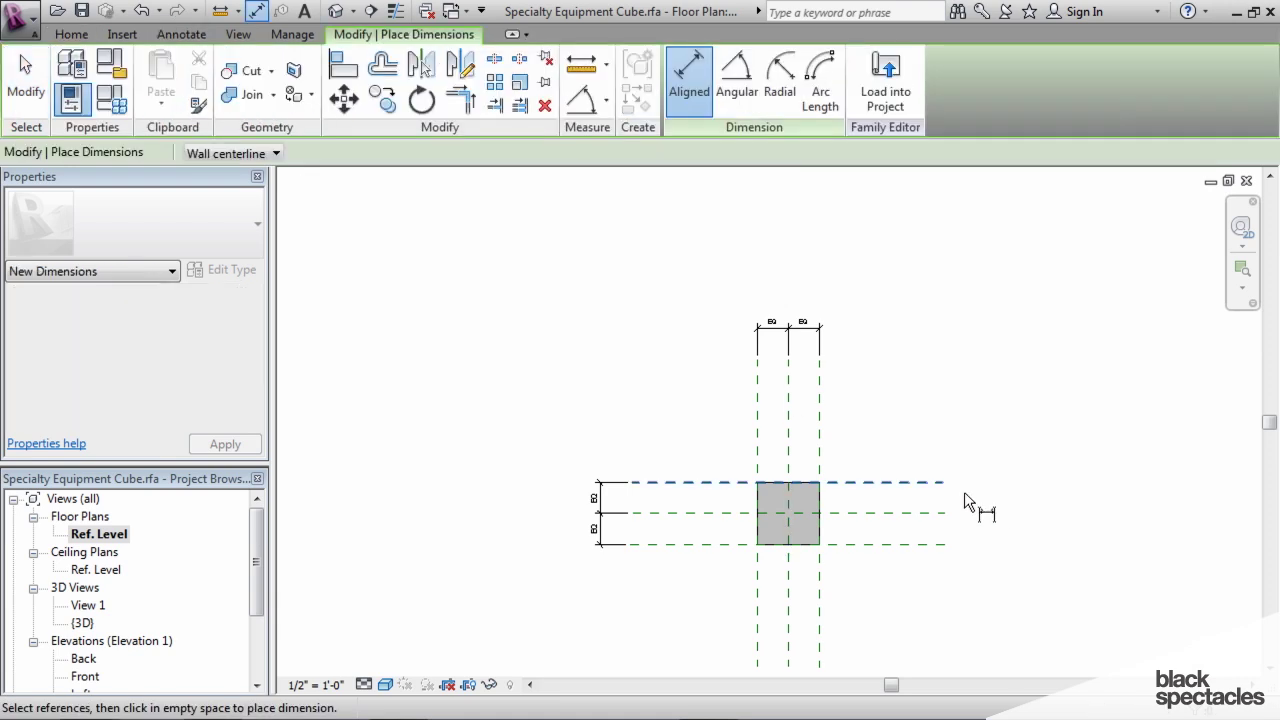
click(758, 430)
click(820, 420)
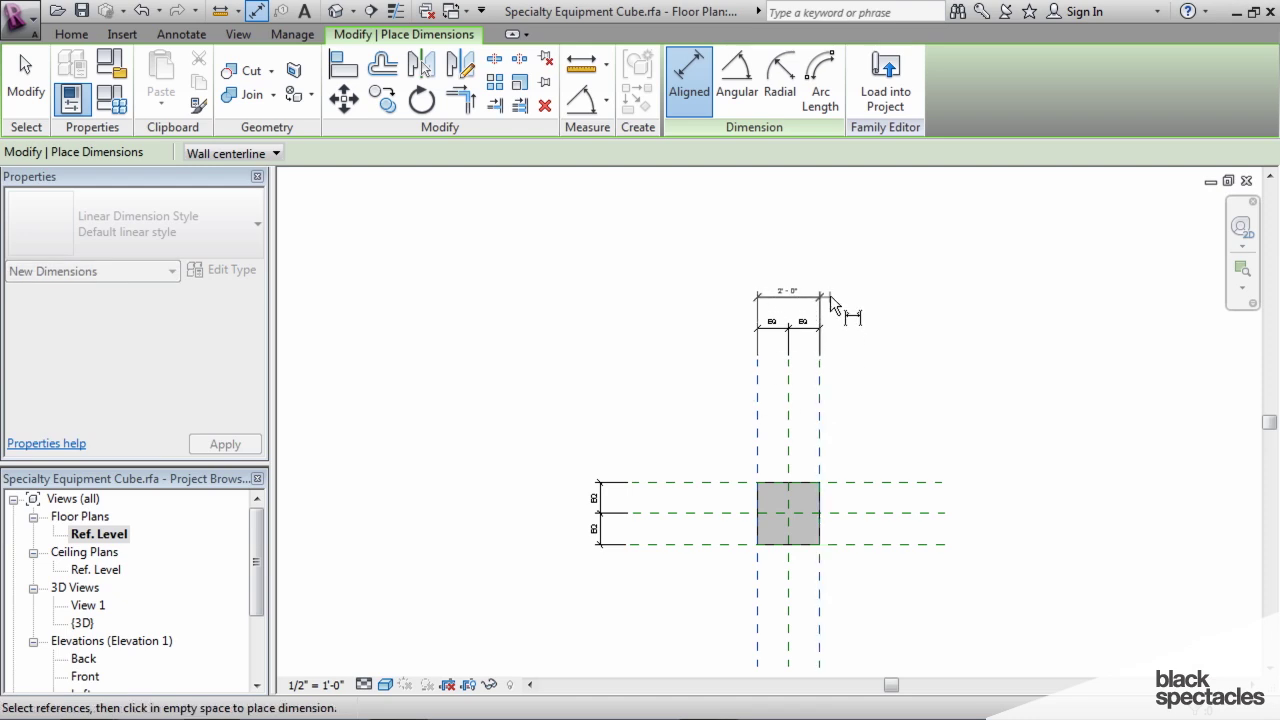
click(830, 295)
click(669, 482)
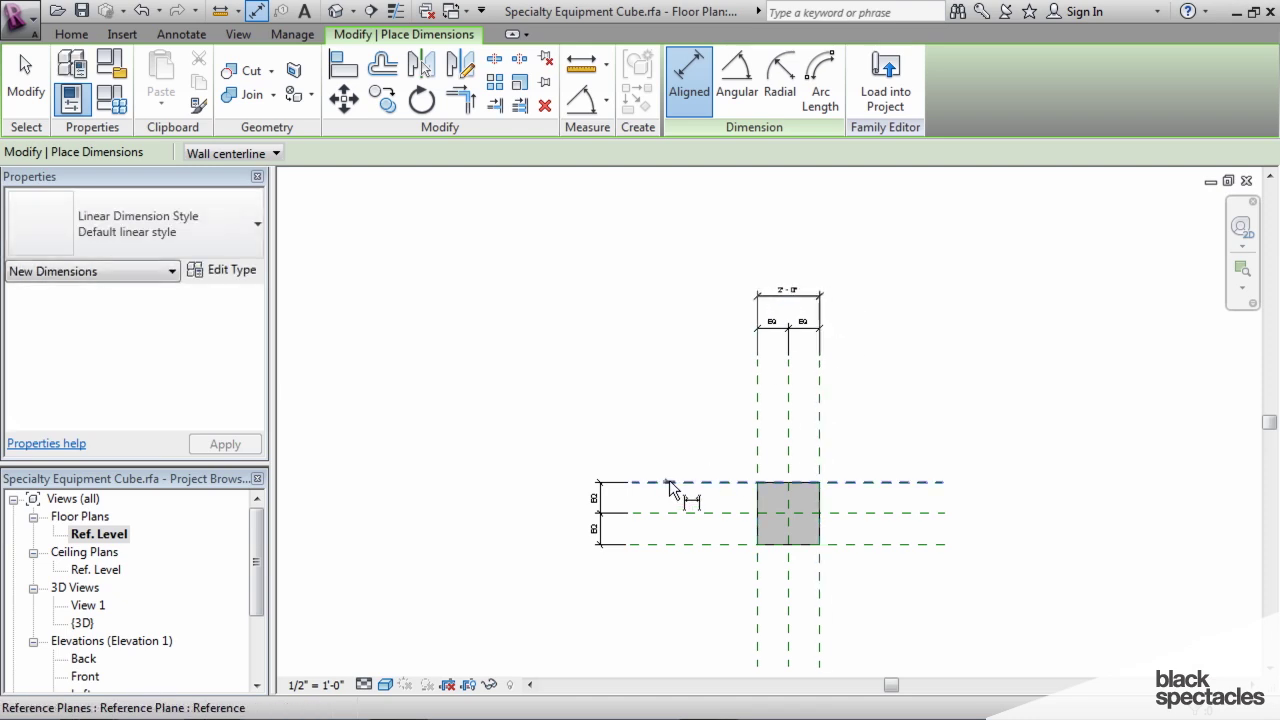
click(667, 544)
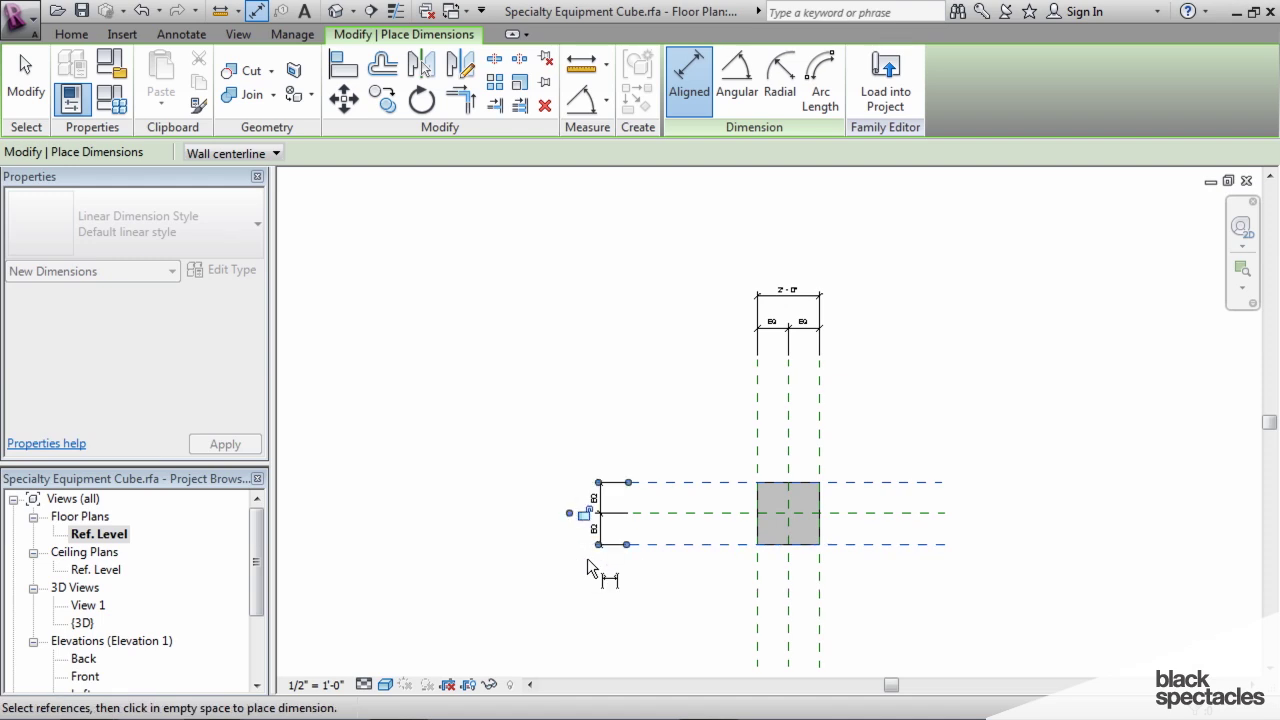
click(585, 560)
- Open the Ref. Level ceiling plan view
scroll(641, 559, down, 2)
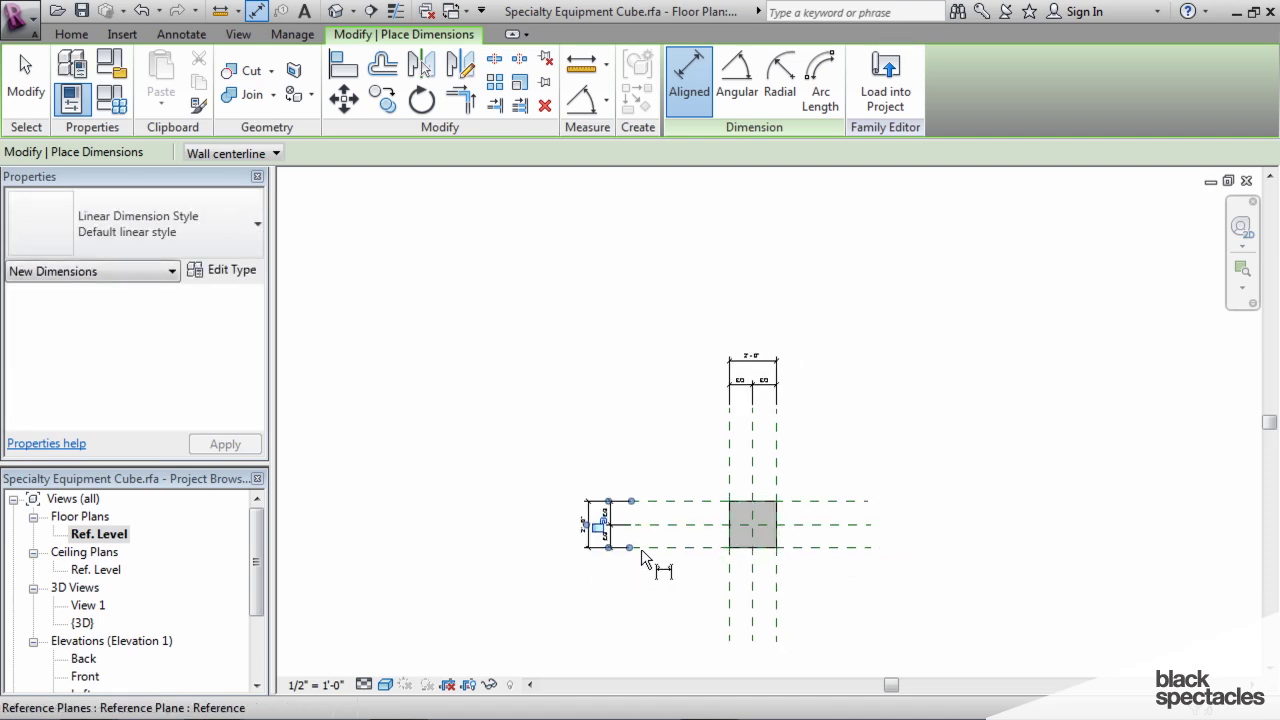
scroll(655, 518, down, 1)
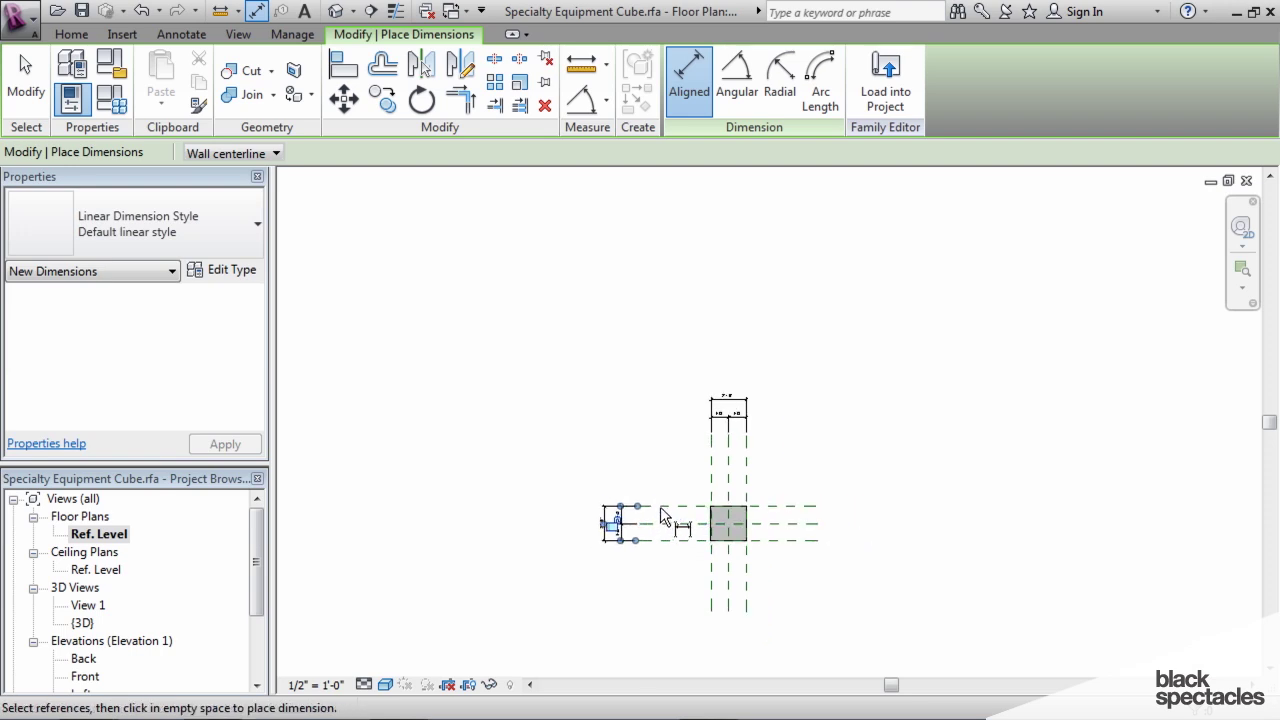
middle_drag(684, 486, 668, 475)
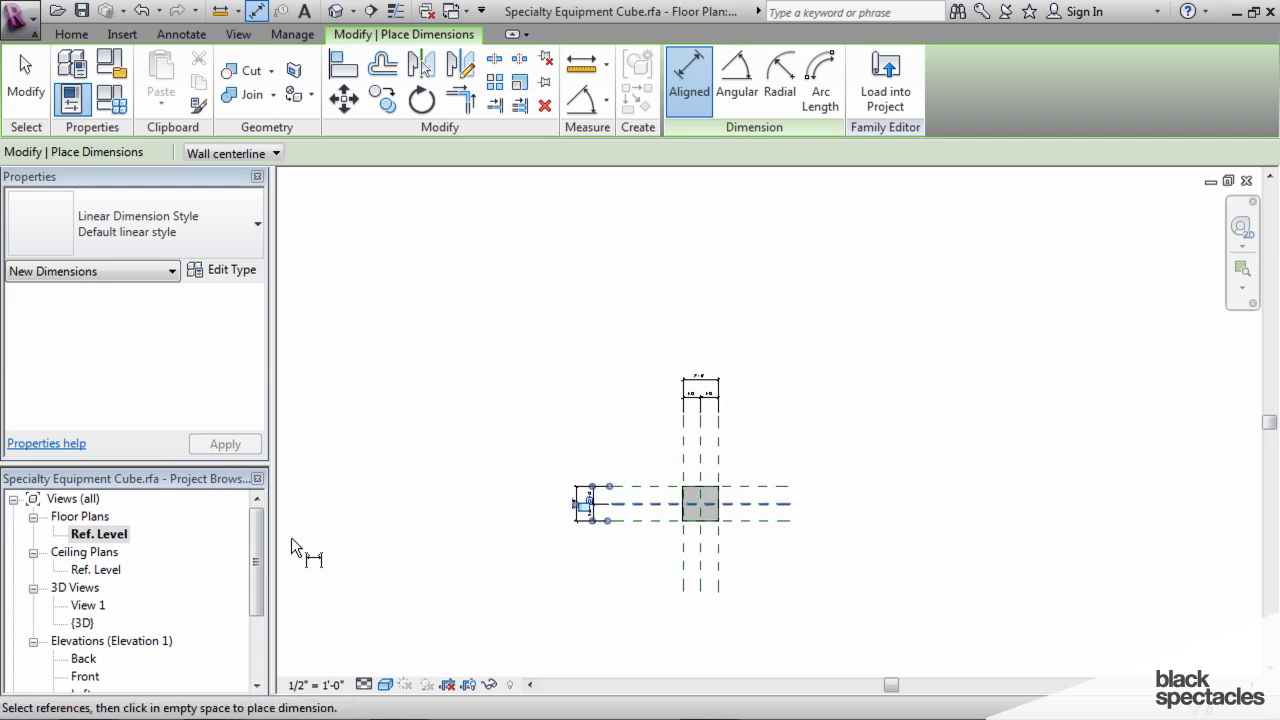
double_click(96, 570)
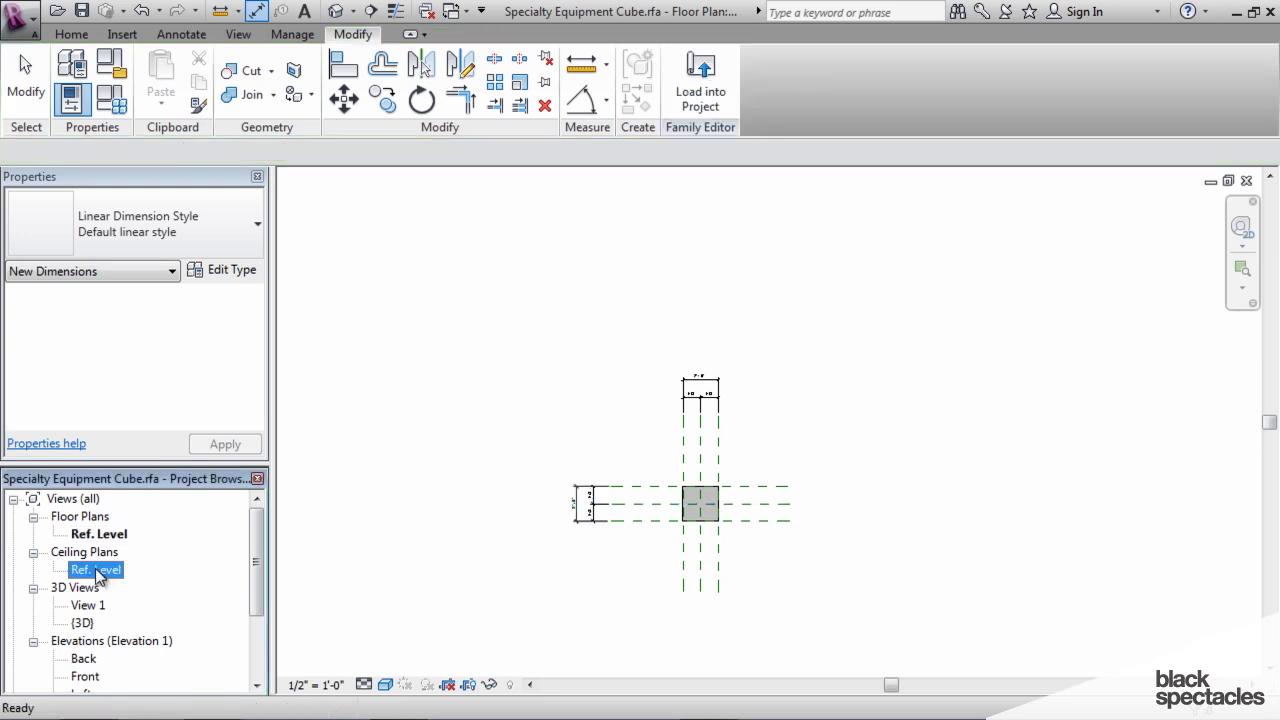
scroll(778, 488, up, 1)
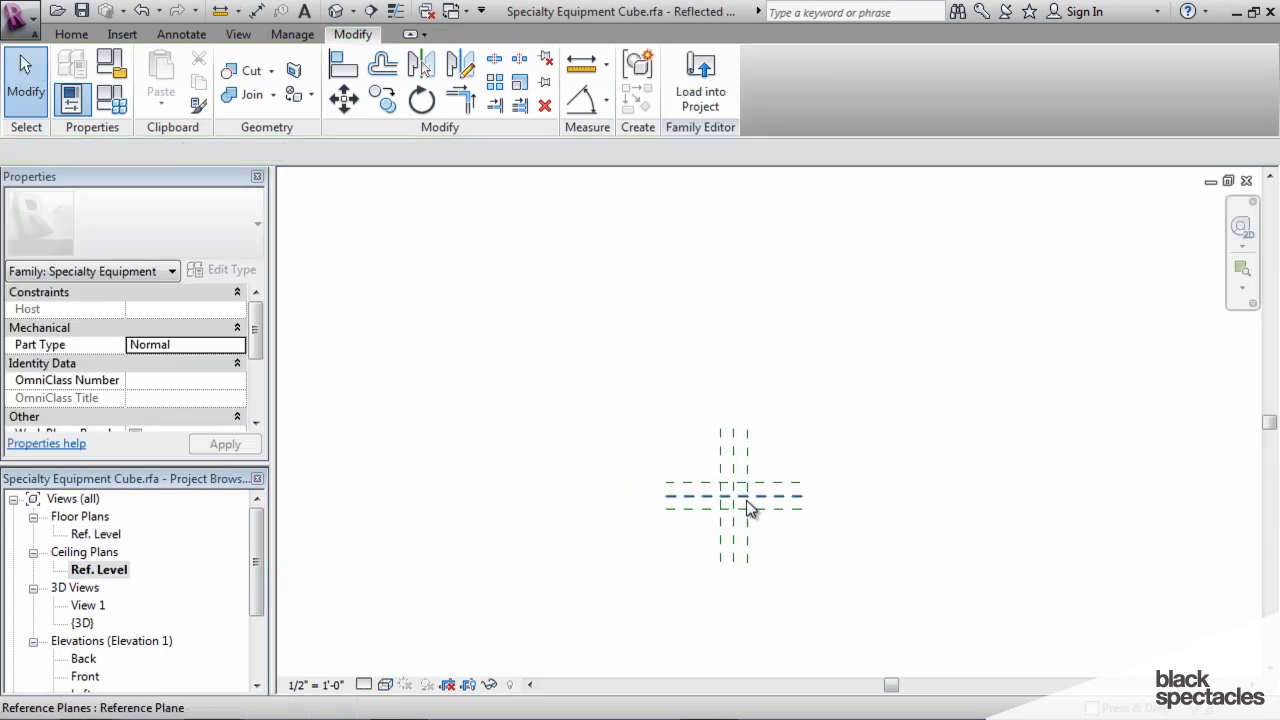
- In the Front elevation, dimension 2'-0" from the top reference plane to Ref. Level
double_click(85, 676)
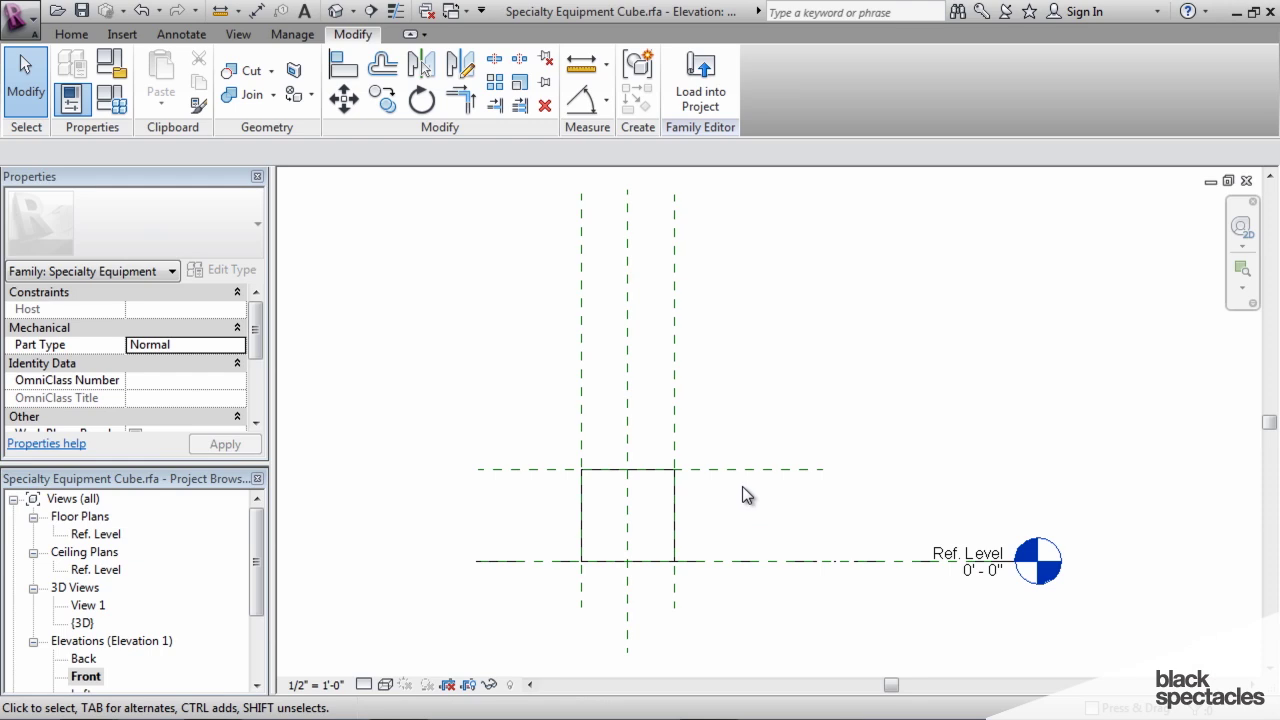
key(d)
key(i)
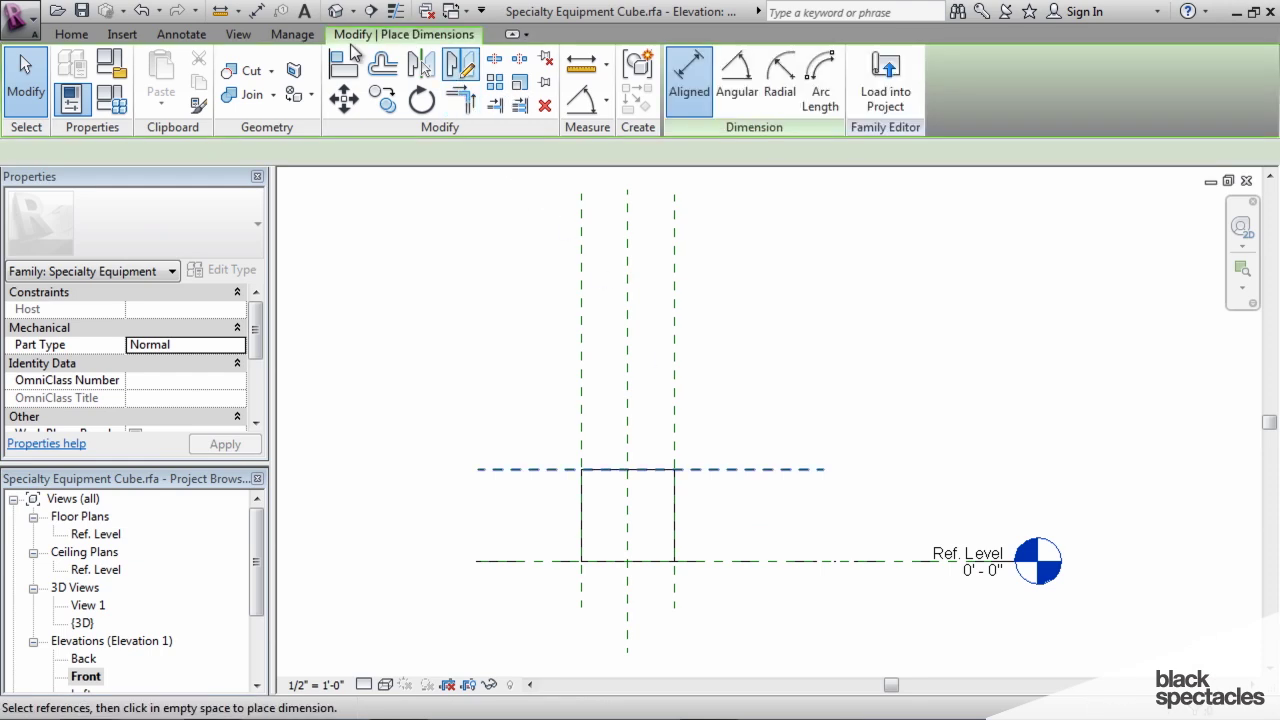
click(517, 468)
click(513, 561)
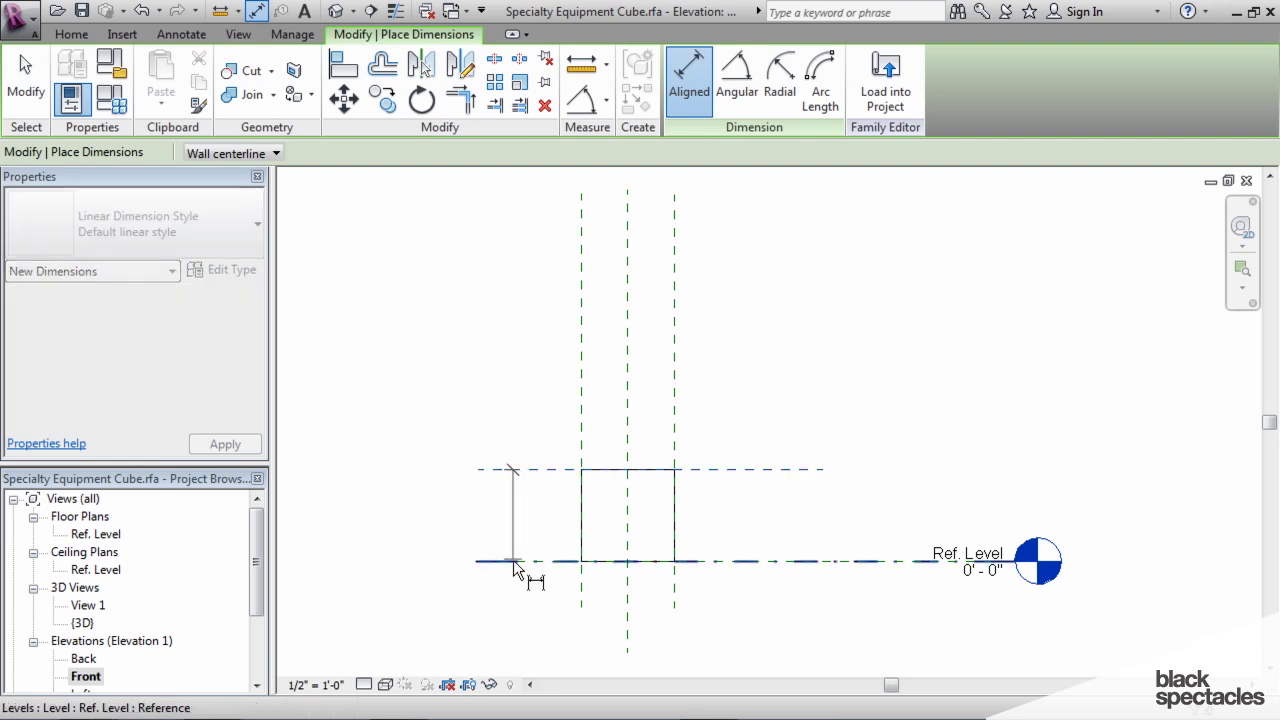
key(Escape)
key(Escape)
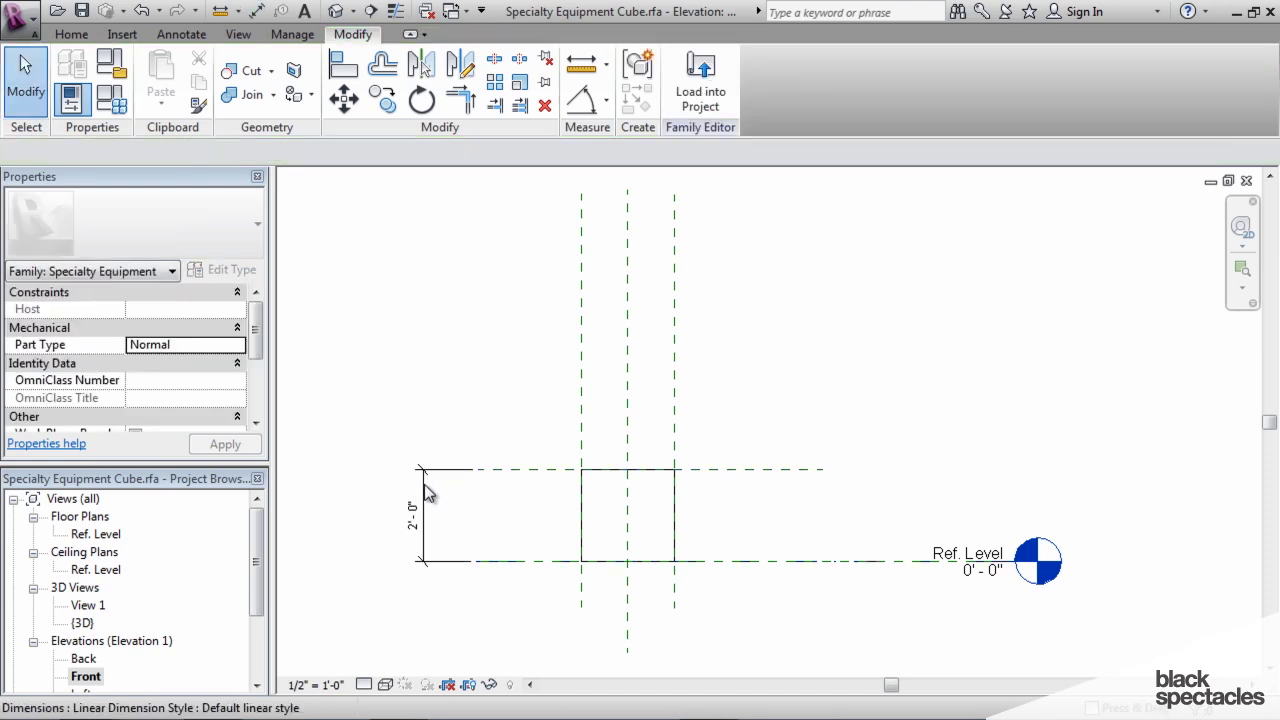
- Label the 2'-0" elevation dimension with a new Height type parameter
click(425, 488)
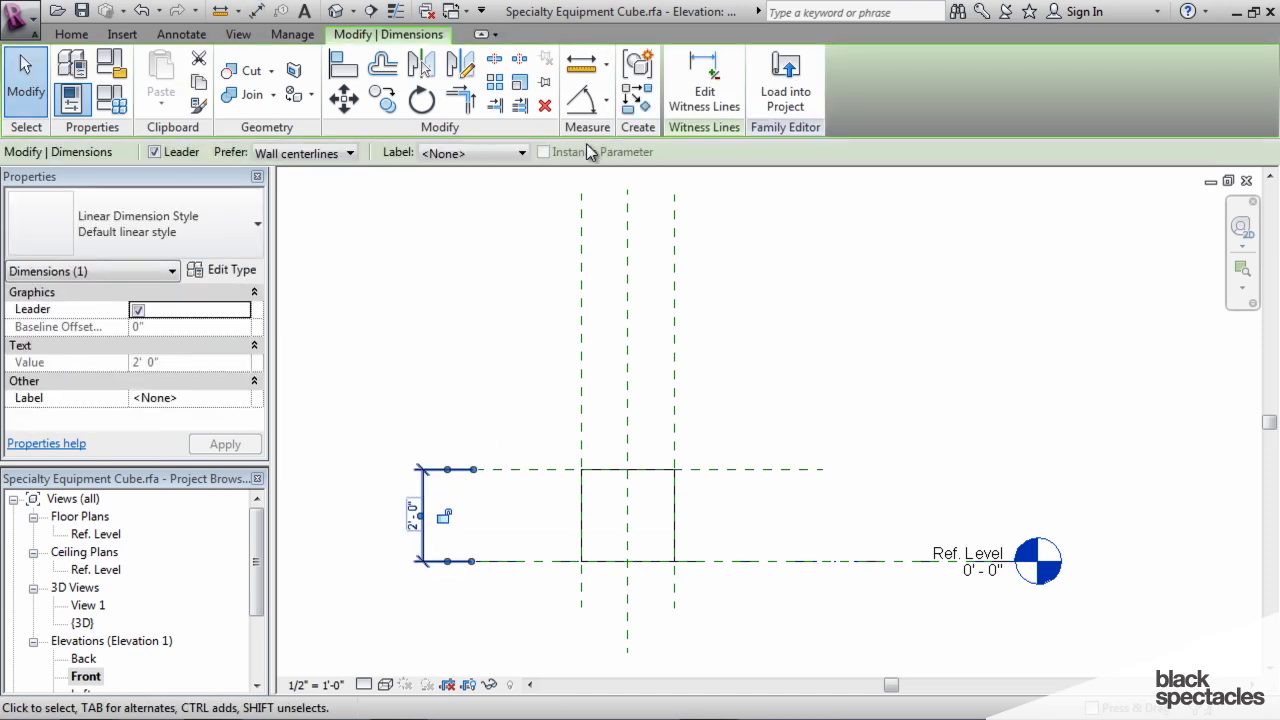
click(482, 154)
click(466, 172)
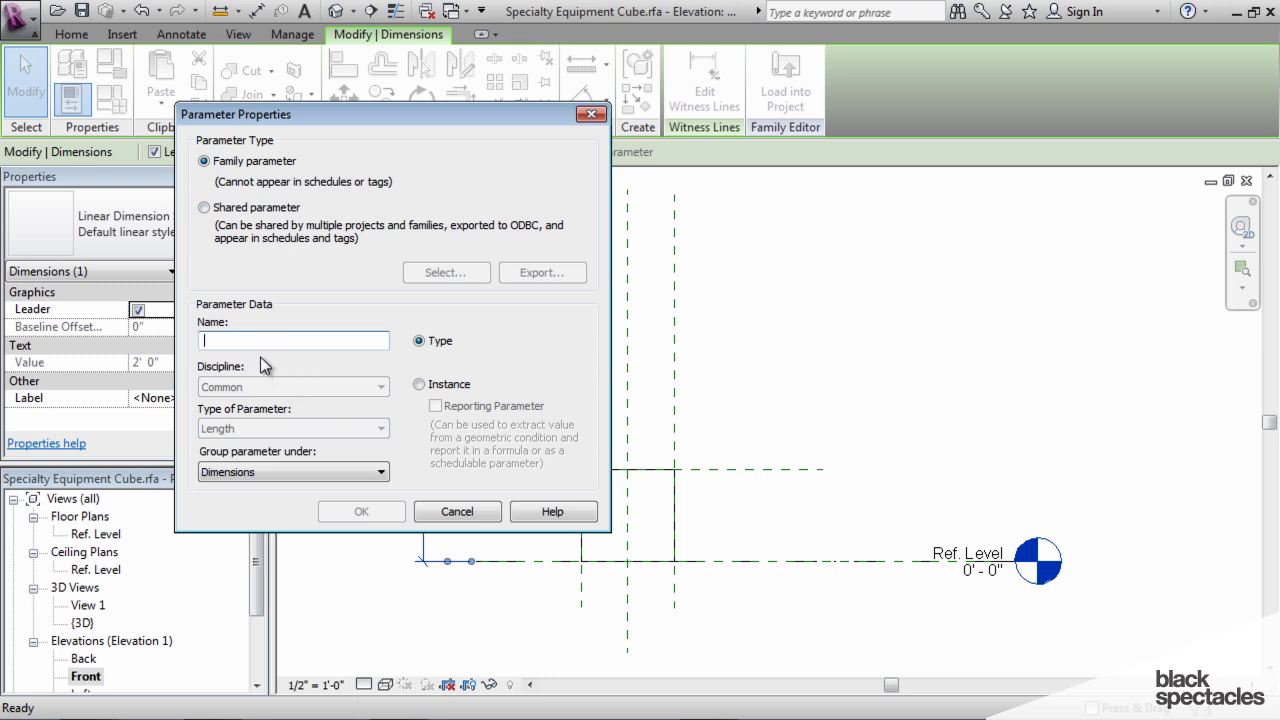
text(Height)
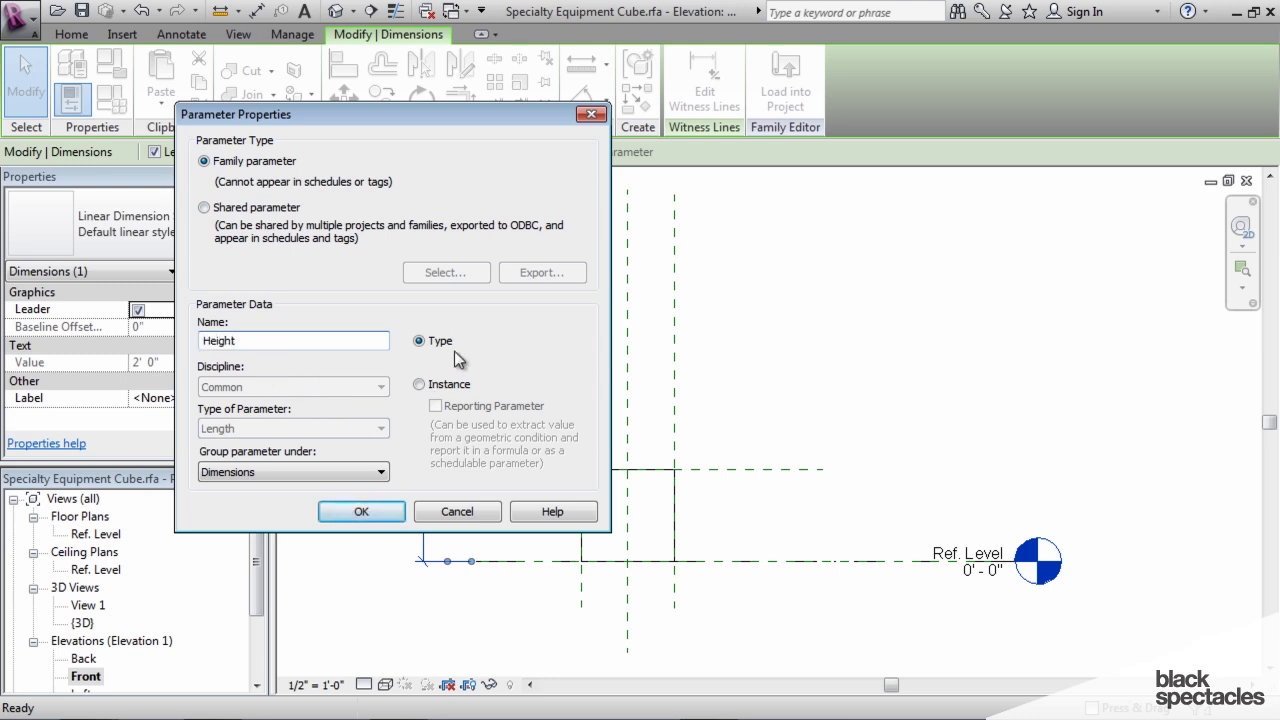
click(362, 512)
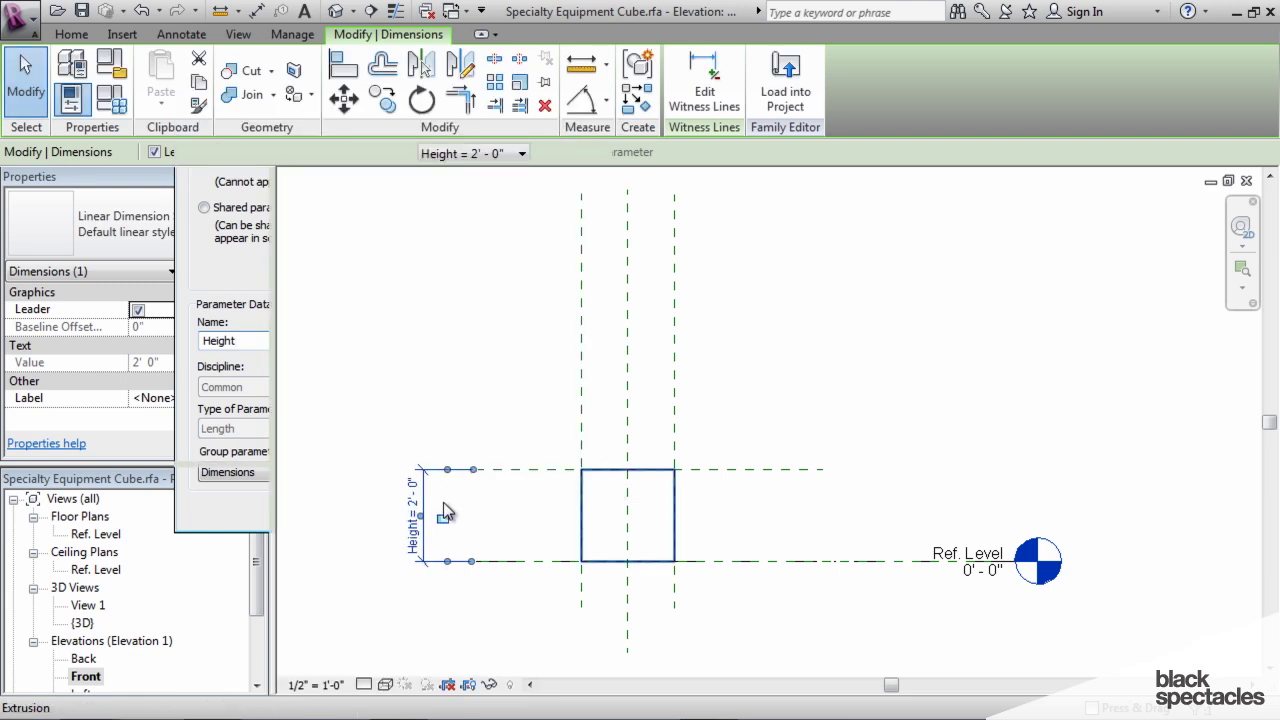
- In the Ref. Level floor plan, label the top dimension with a new Width parameter
double_click(96, 536)
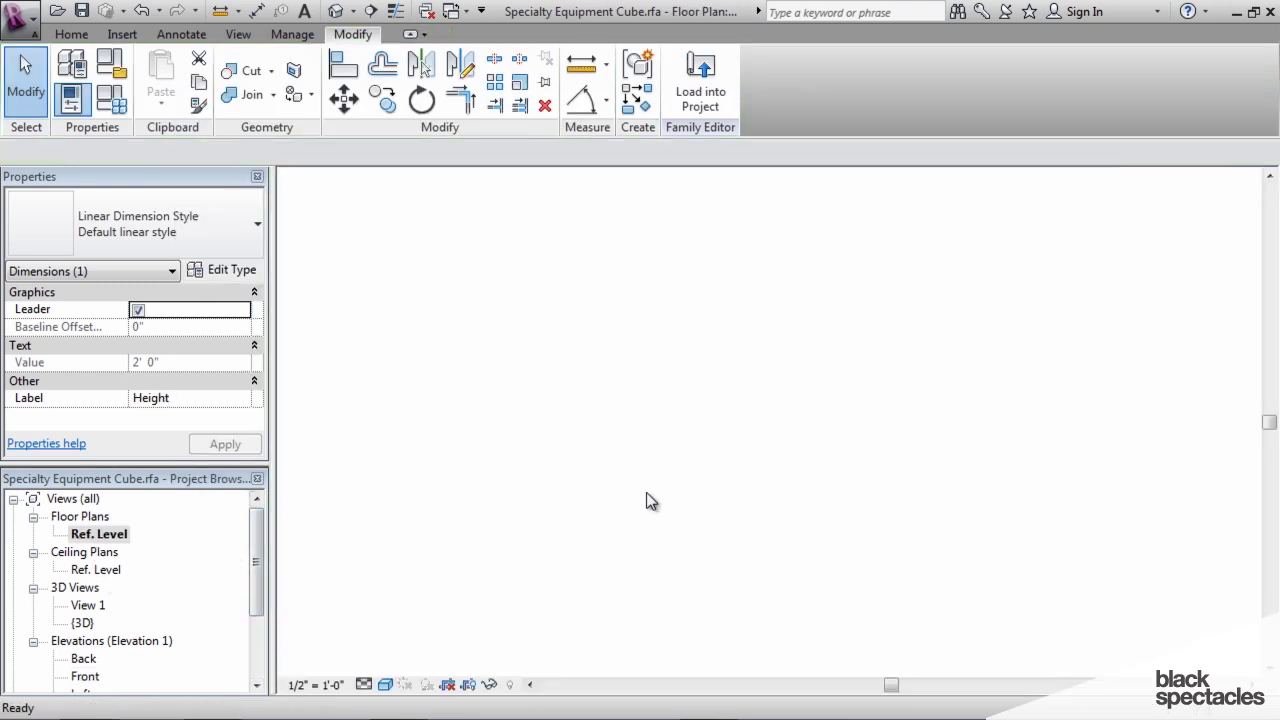
scroll(722, 380, up, 3)
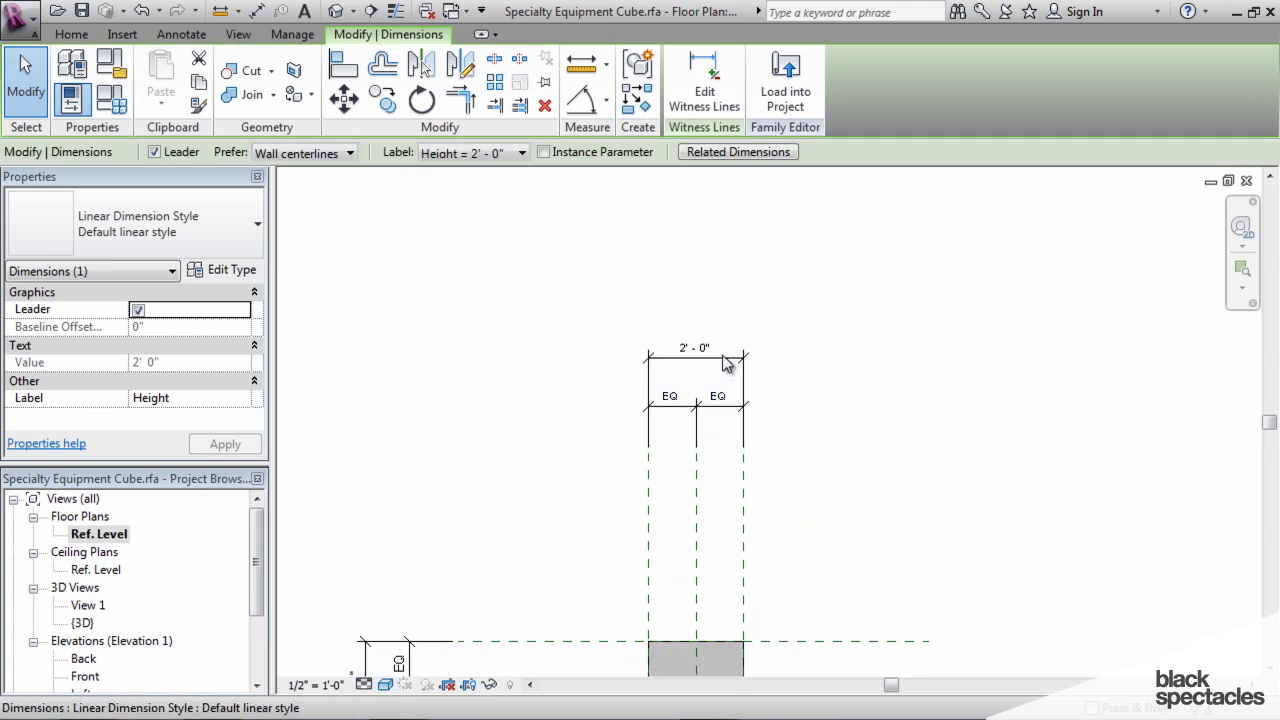
click(727, 365)
click(470, 154)
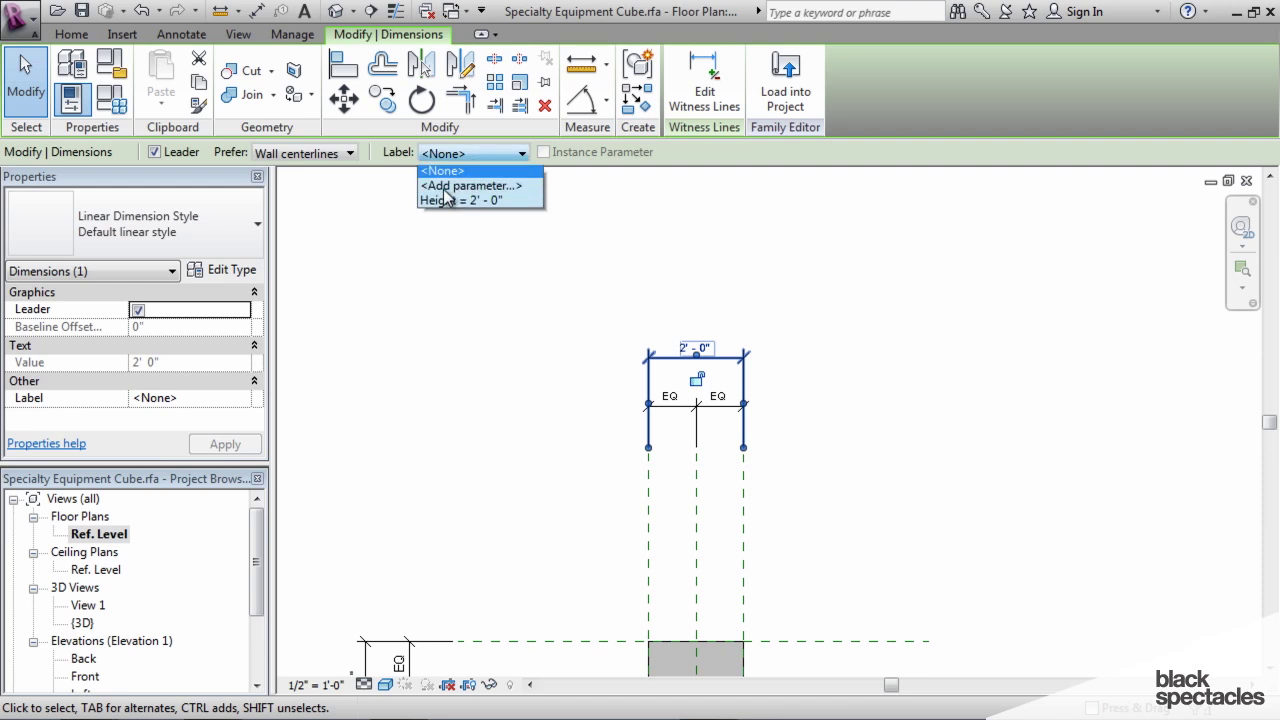
click(450, 186)
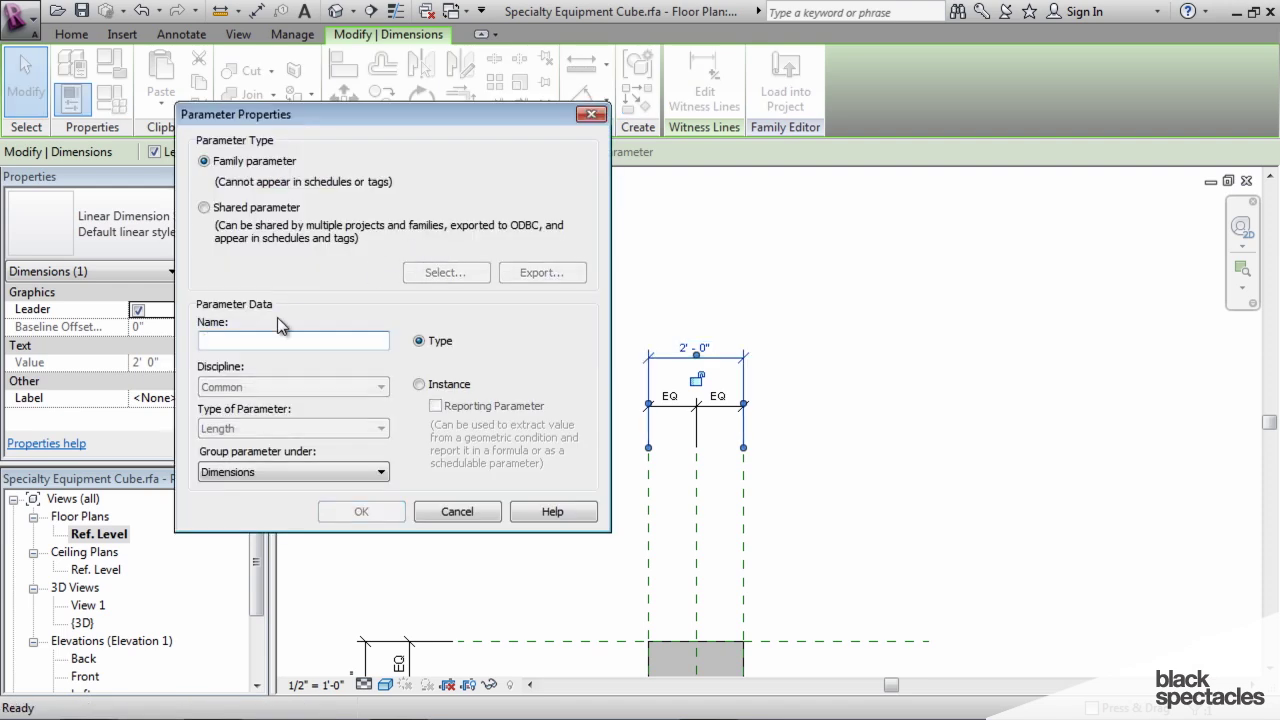
text(Width)
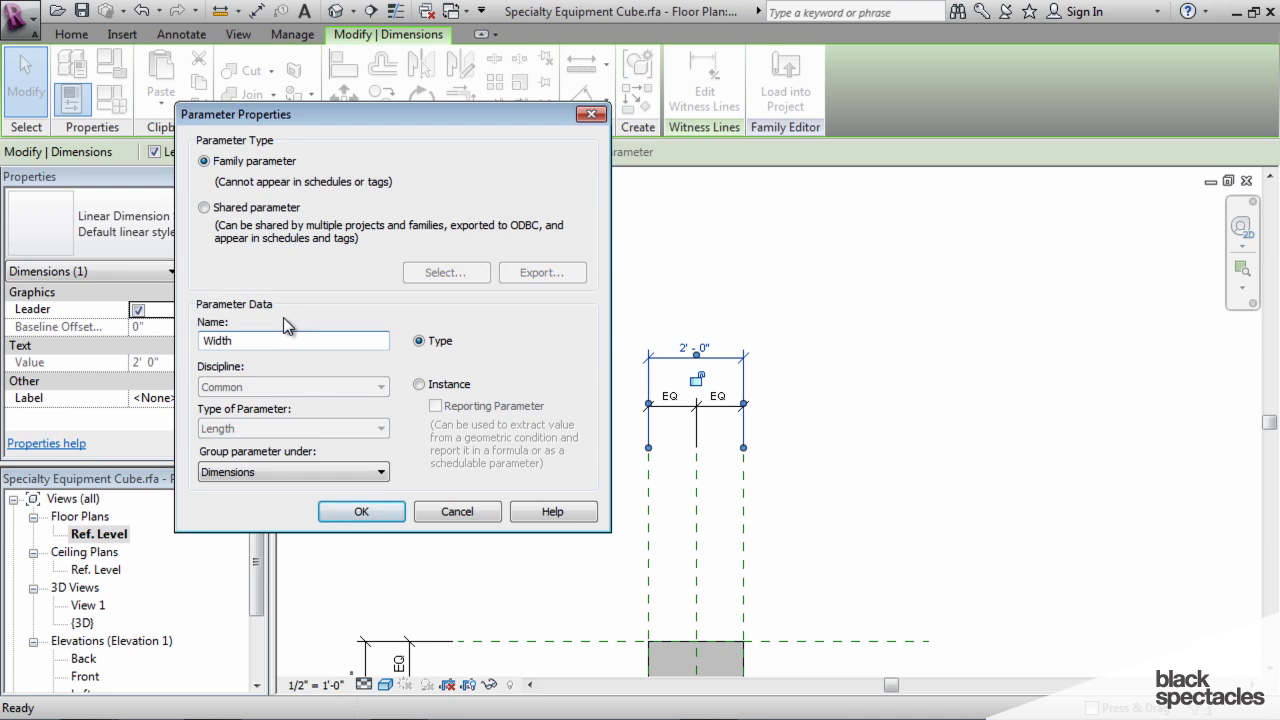
click(363, 511)
- Label the side dimension with a new Length parameter, reading Length = 2'-0"
middle_drag(583, 549, 668, 270)
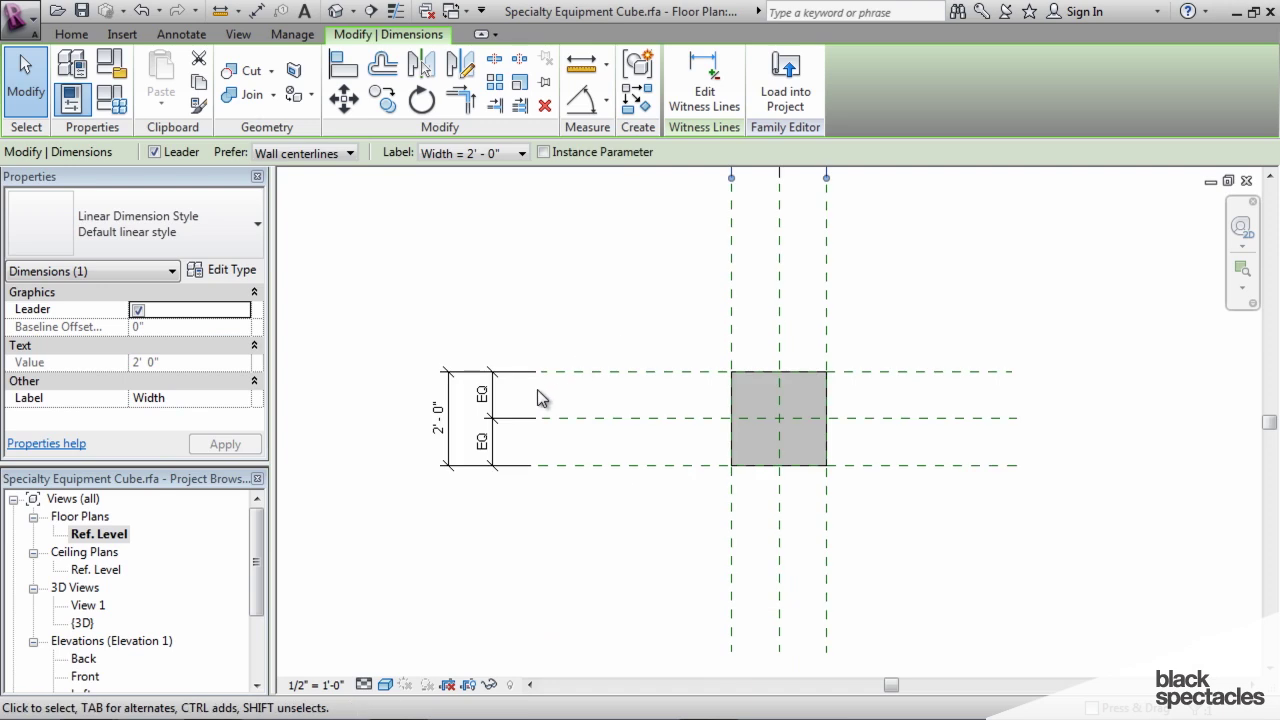
key(ctrl+z)
click(449, 400)
click(445, 154)
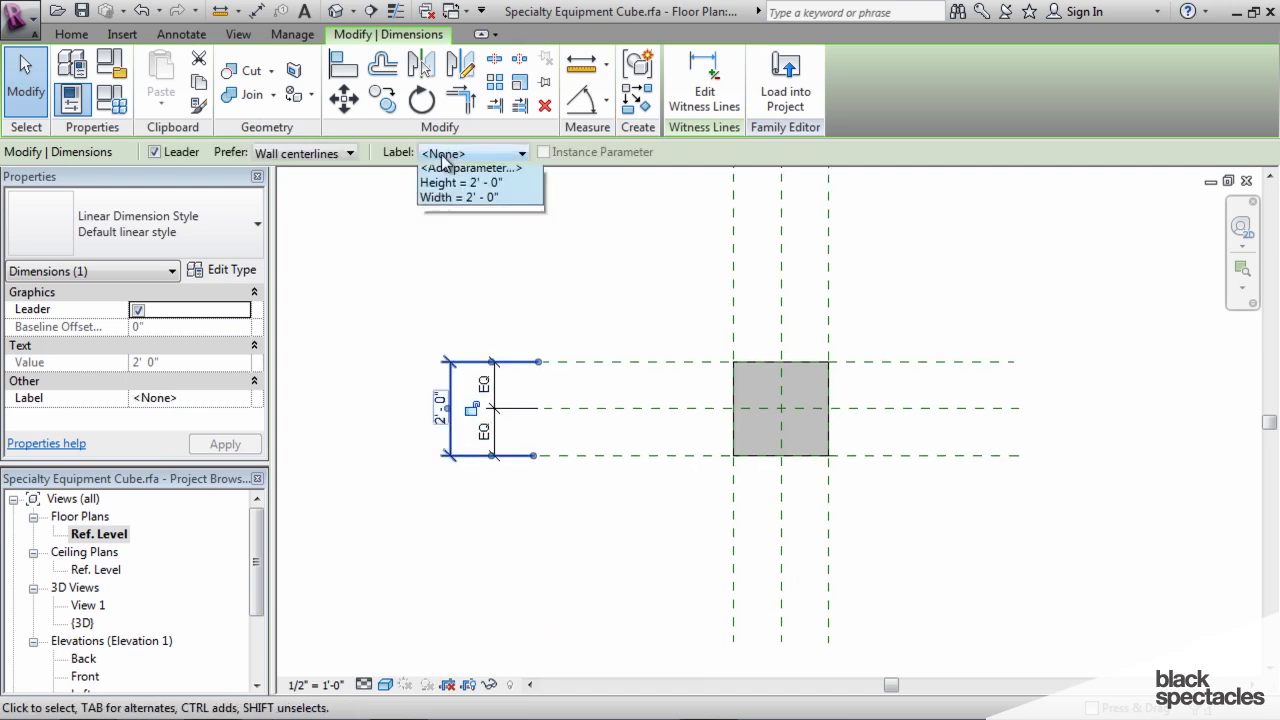
click(447, 169)
text(Length)
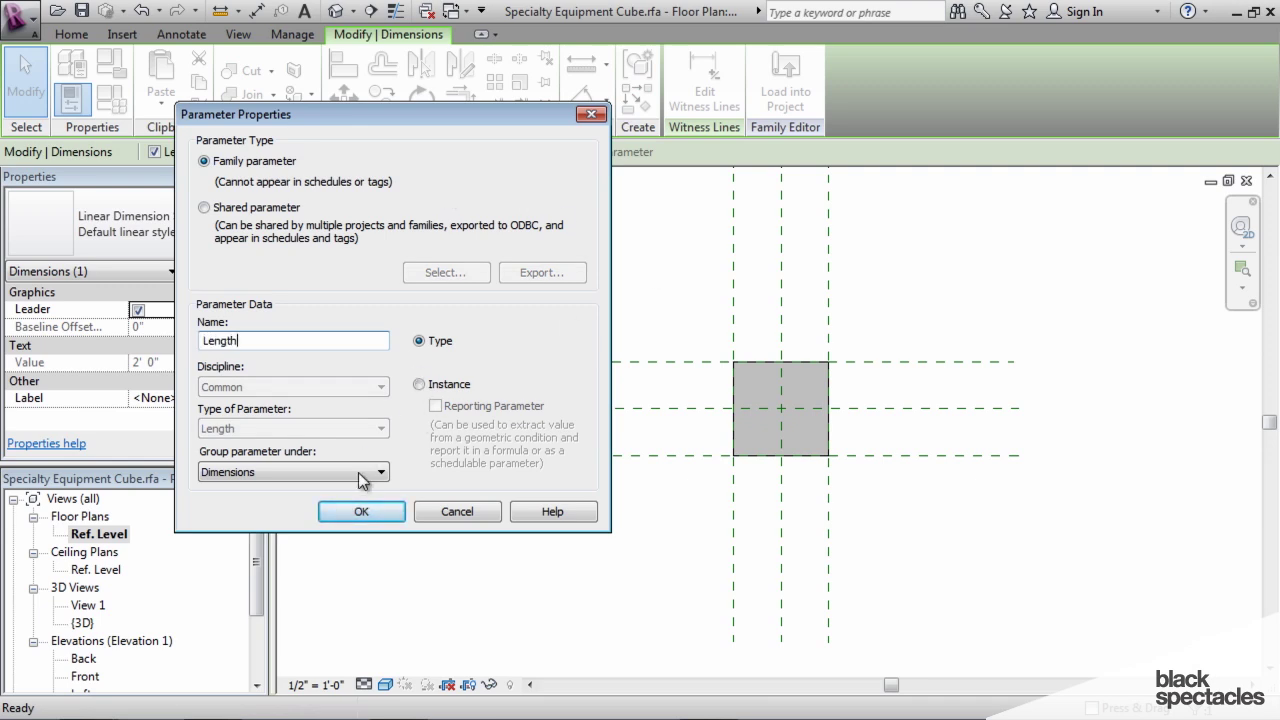
click(360, 513)
click(362, 512)
click(588, 516)
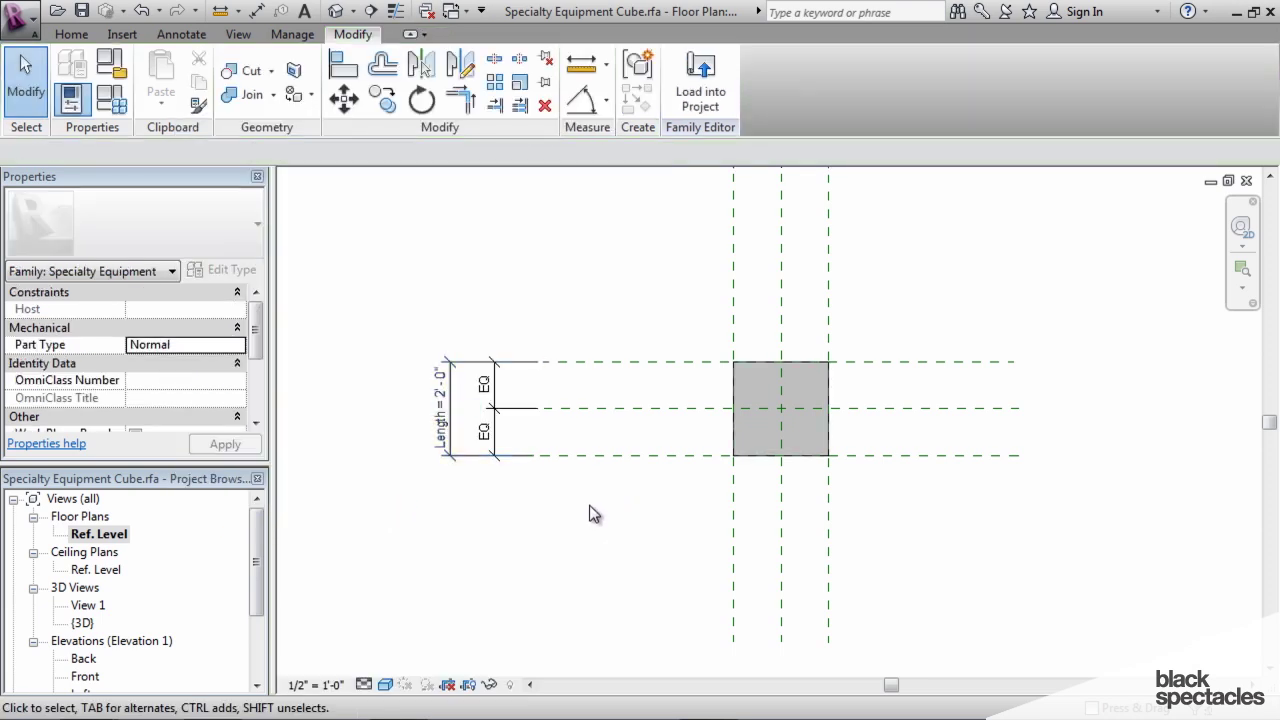
- In Family Types, add Parameter A as a Text parameter grouped under Identity Data
scroll(596, 486, down, 2)
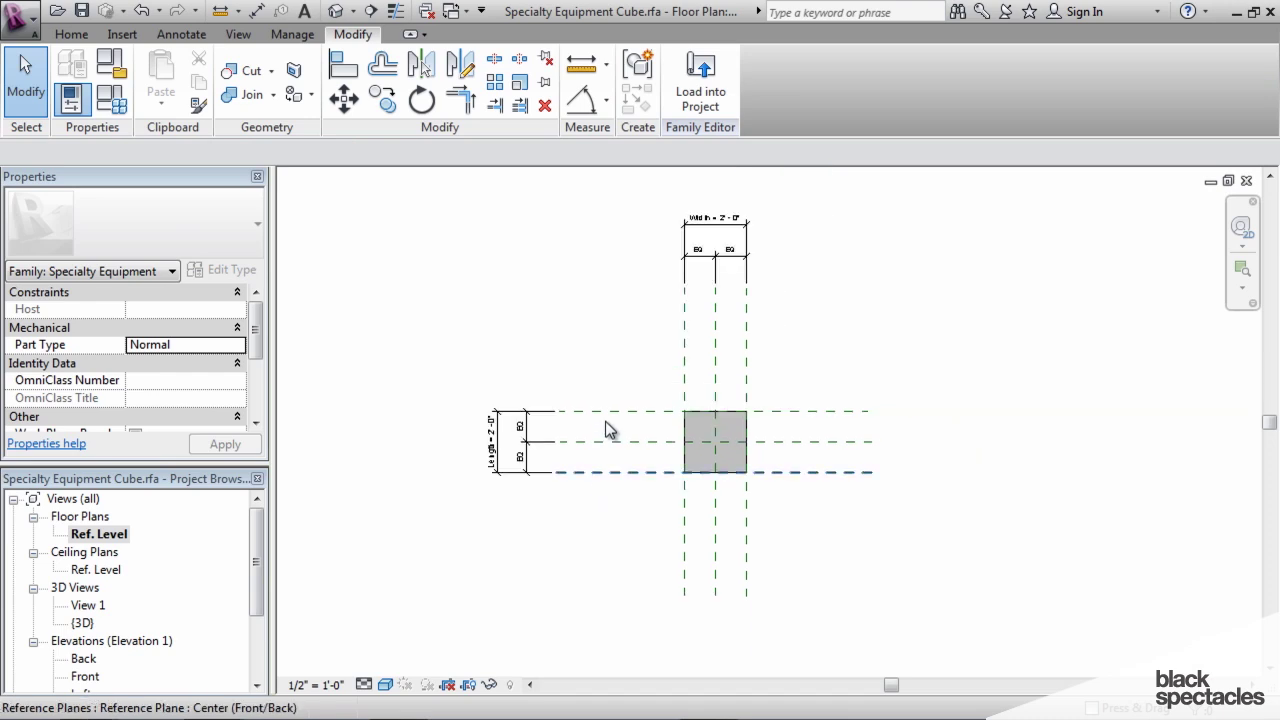
click(105, 104)
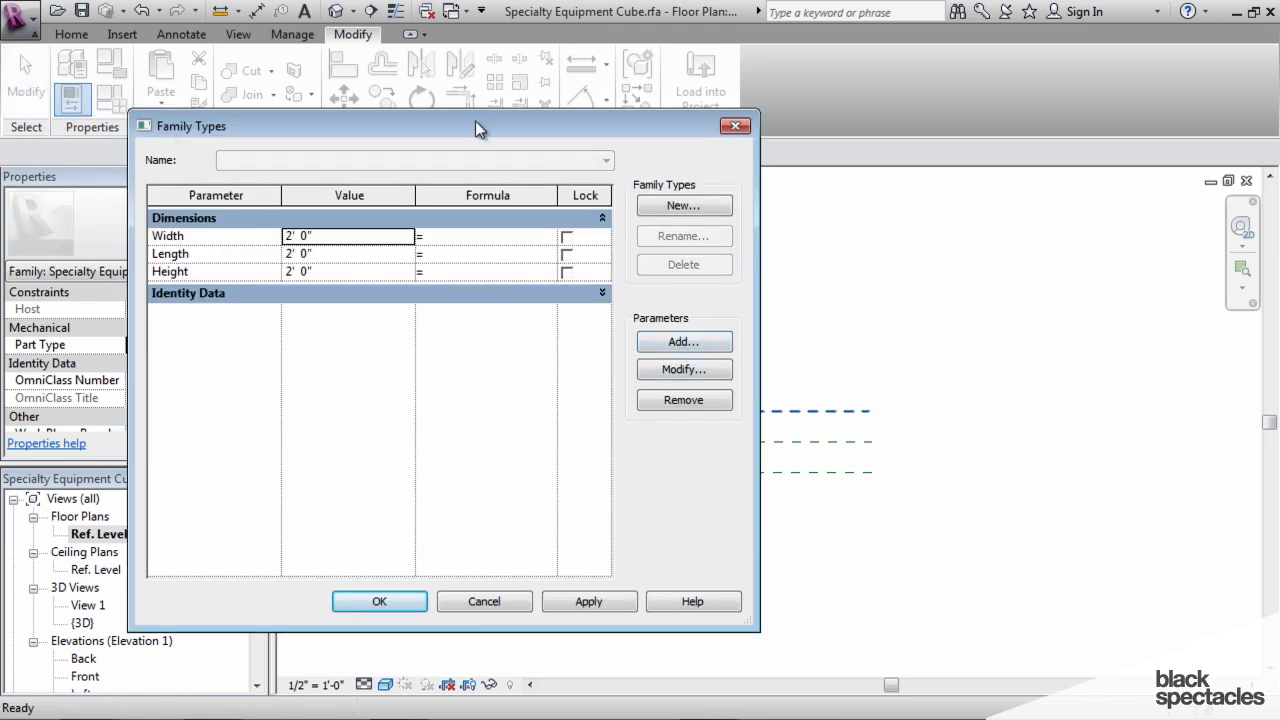
drag(475, 125, 624, 134)
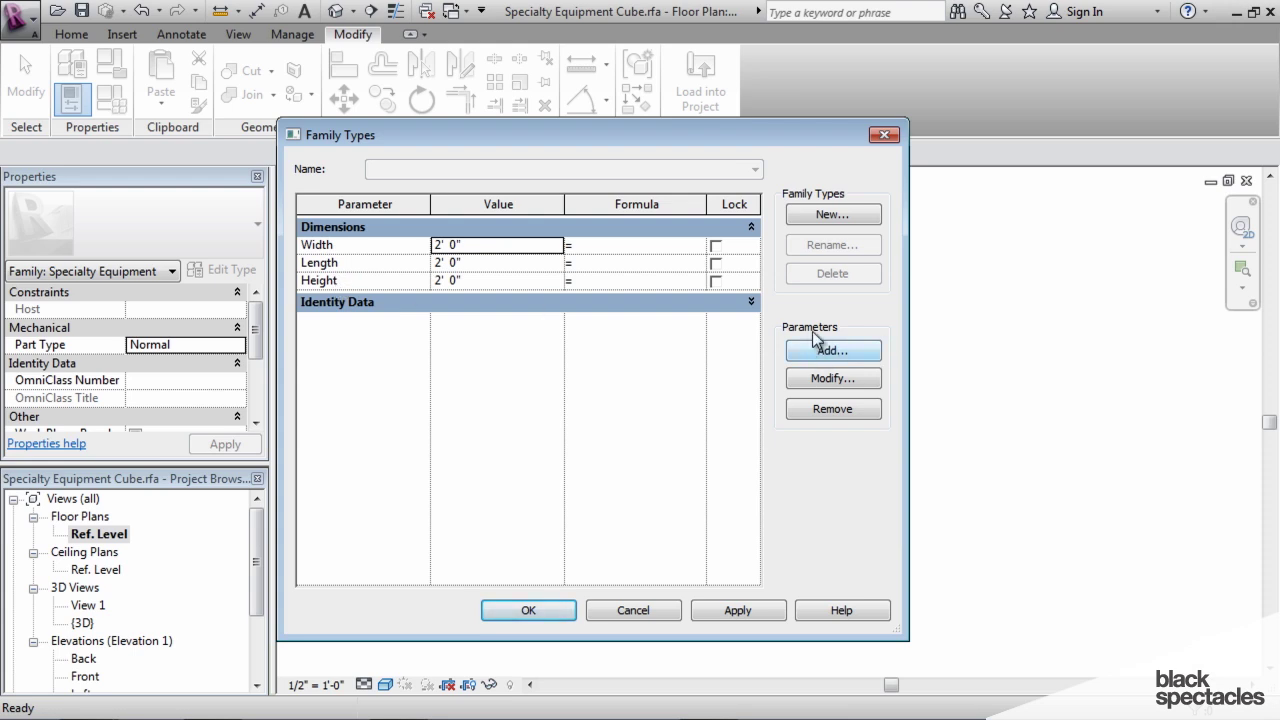
click(828, 351)
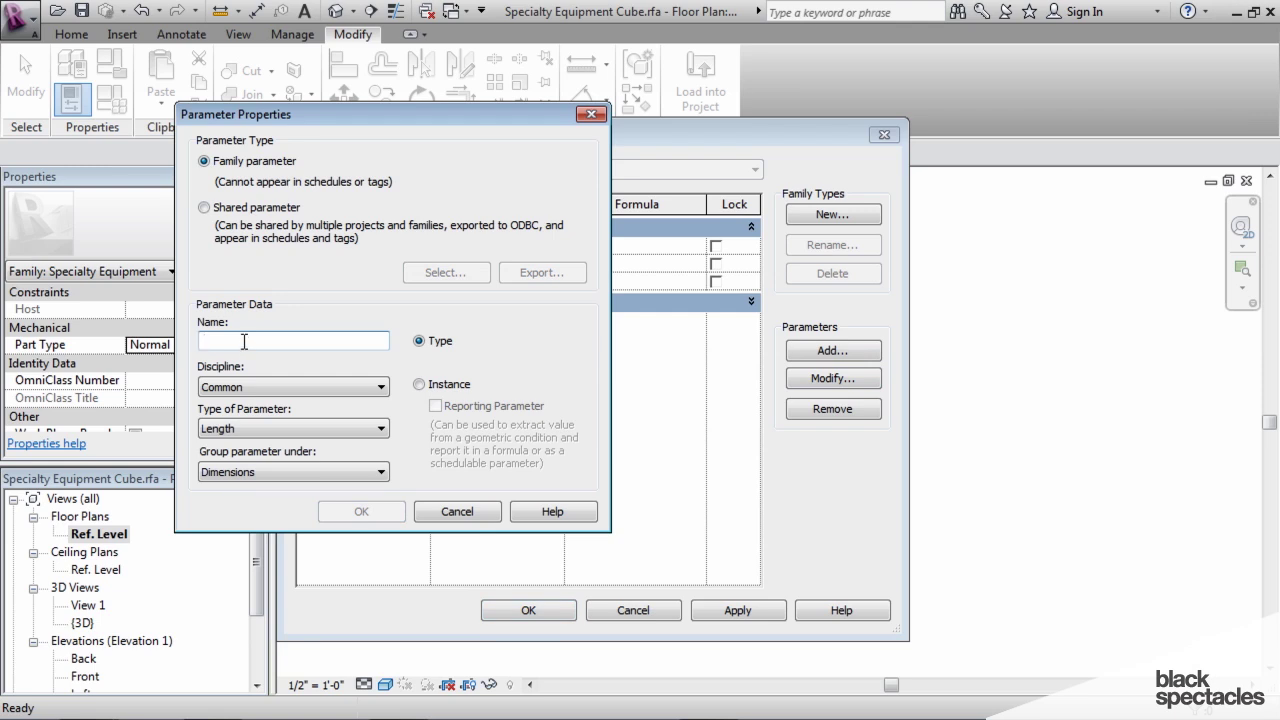
text(Parameter A)
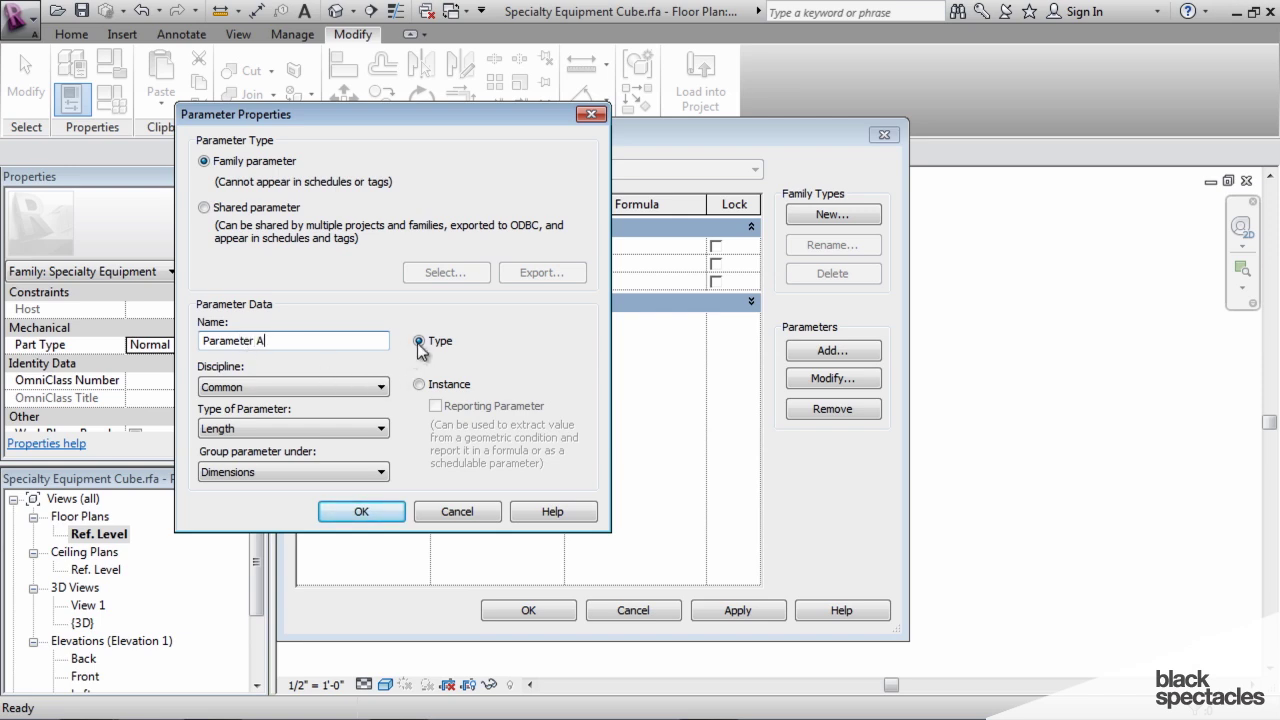
click(378, 429)
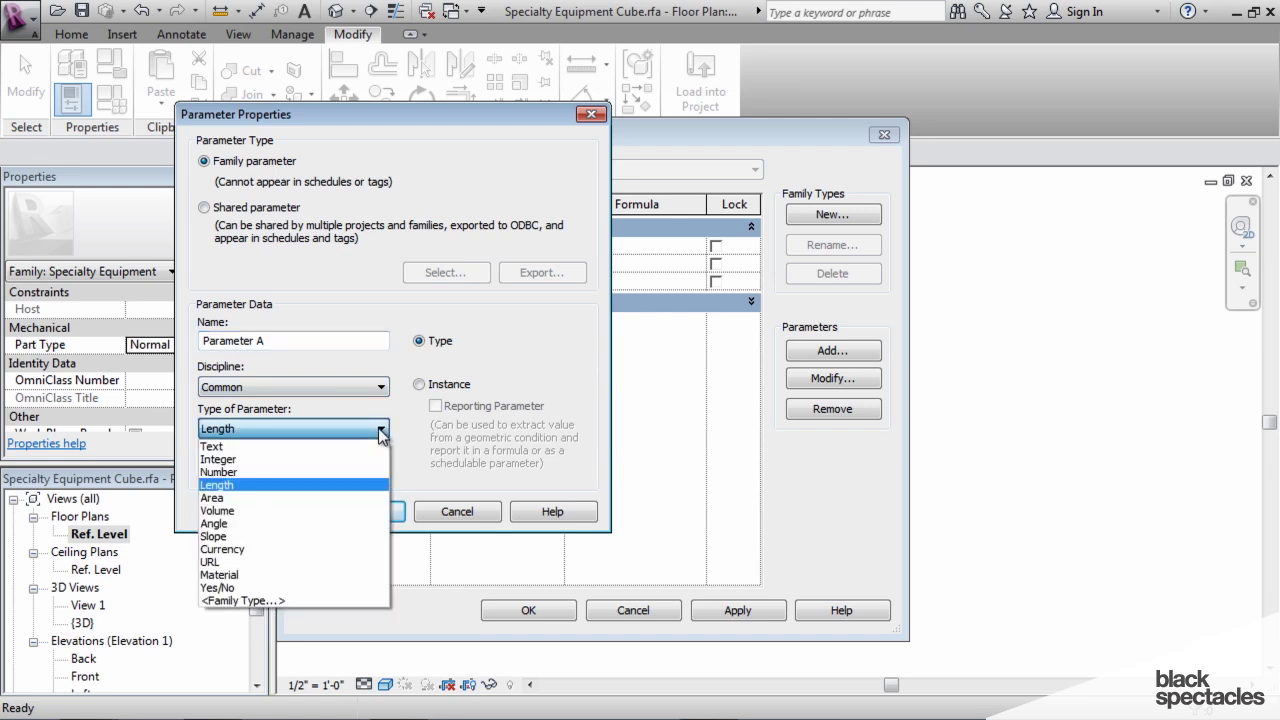
click(224, 447)
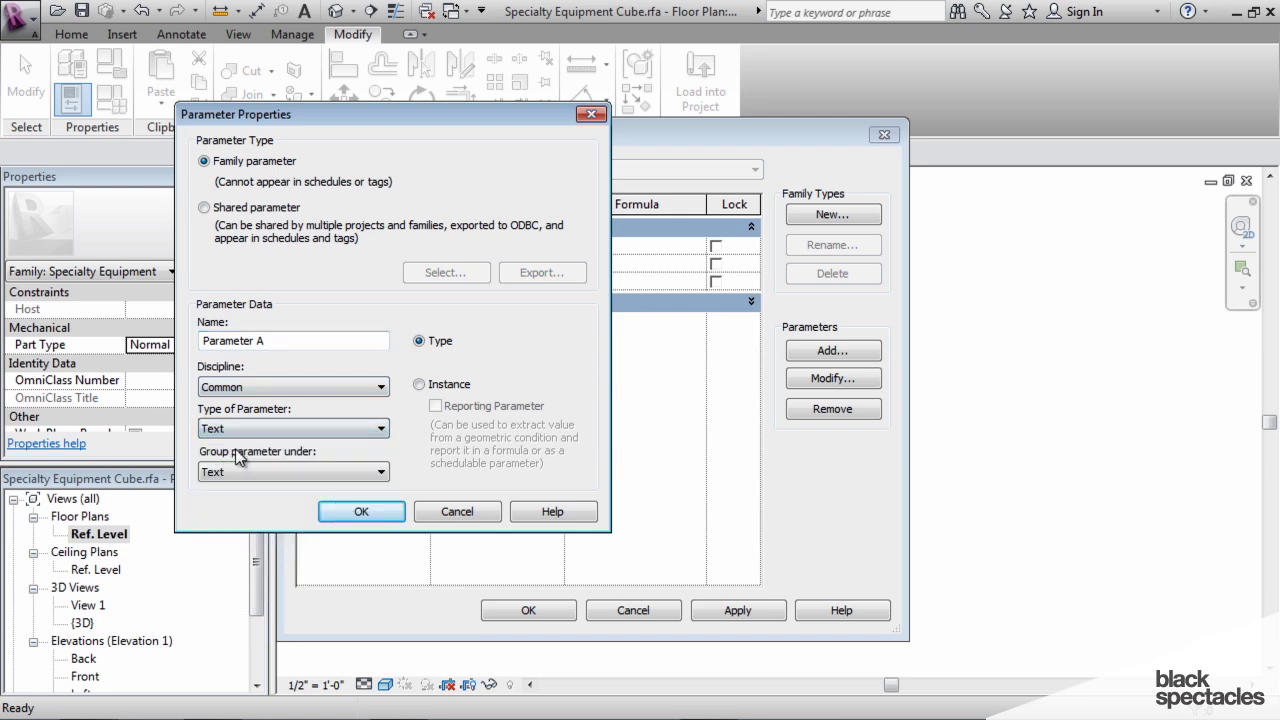
click(382, 476)
drag(381, 364, 382, 336)
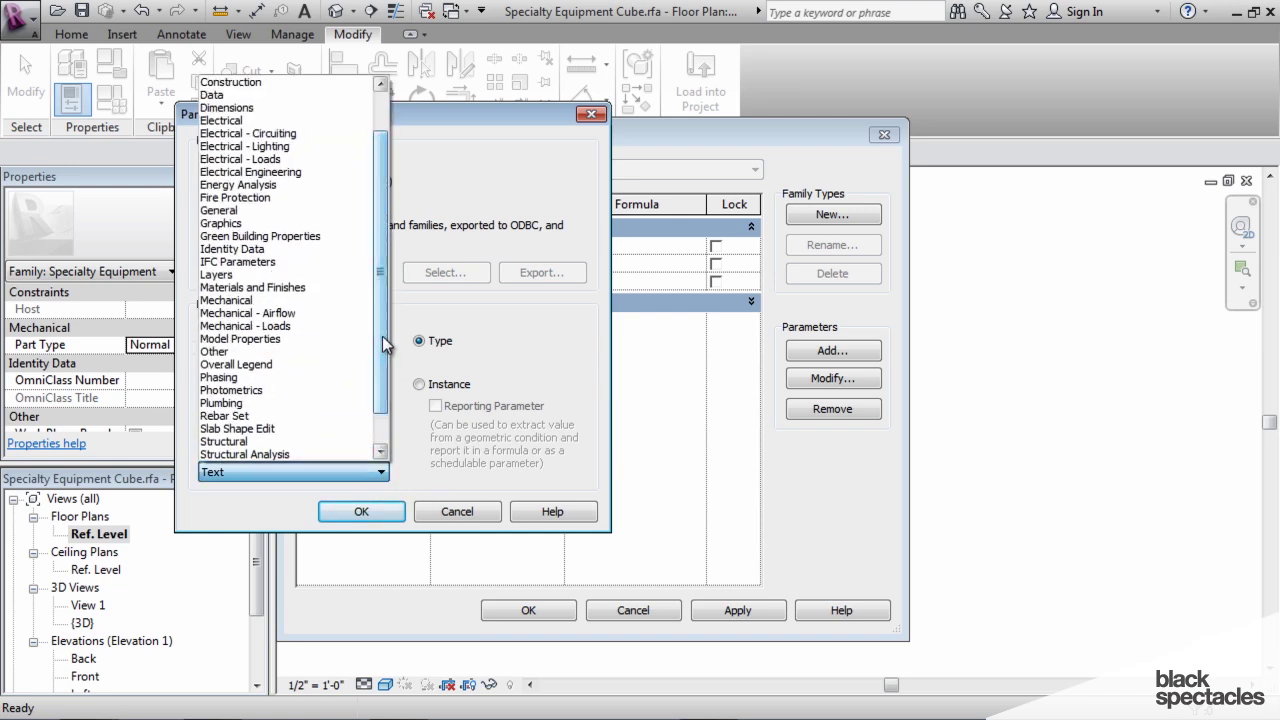
click(236, 248)
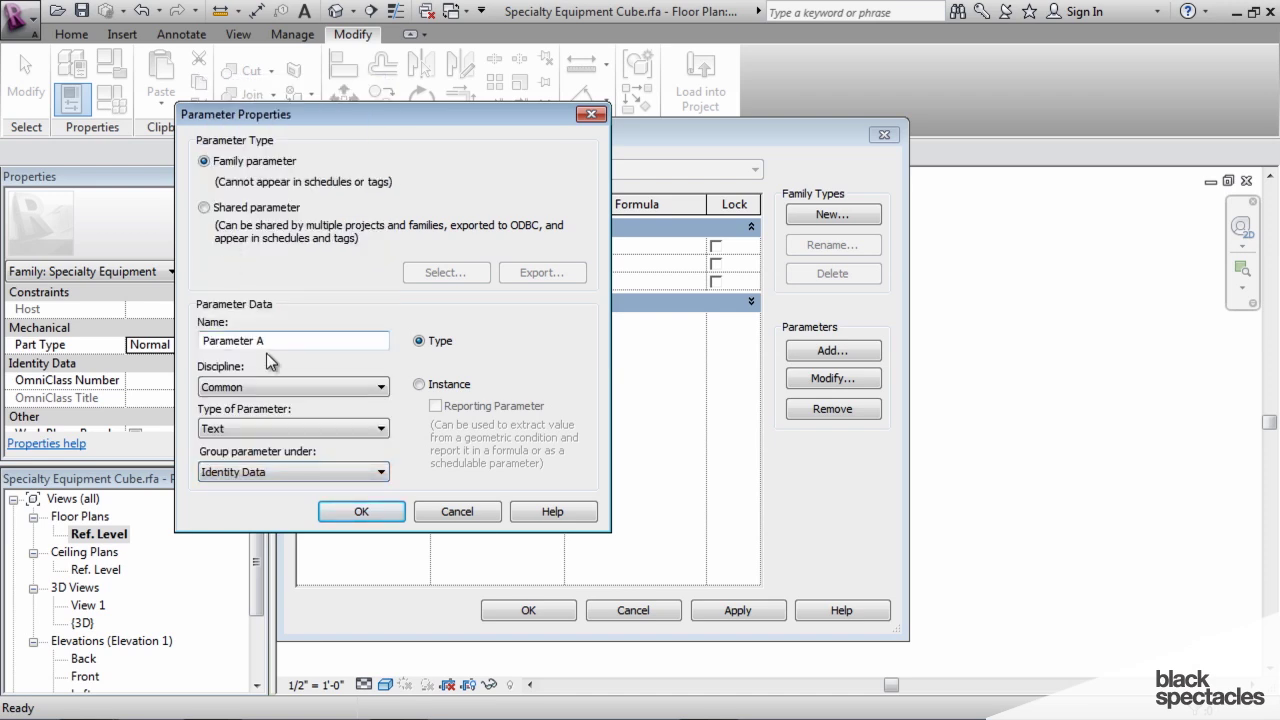
click(362, 512)
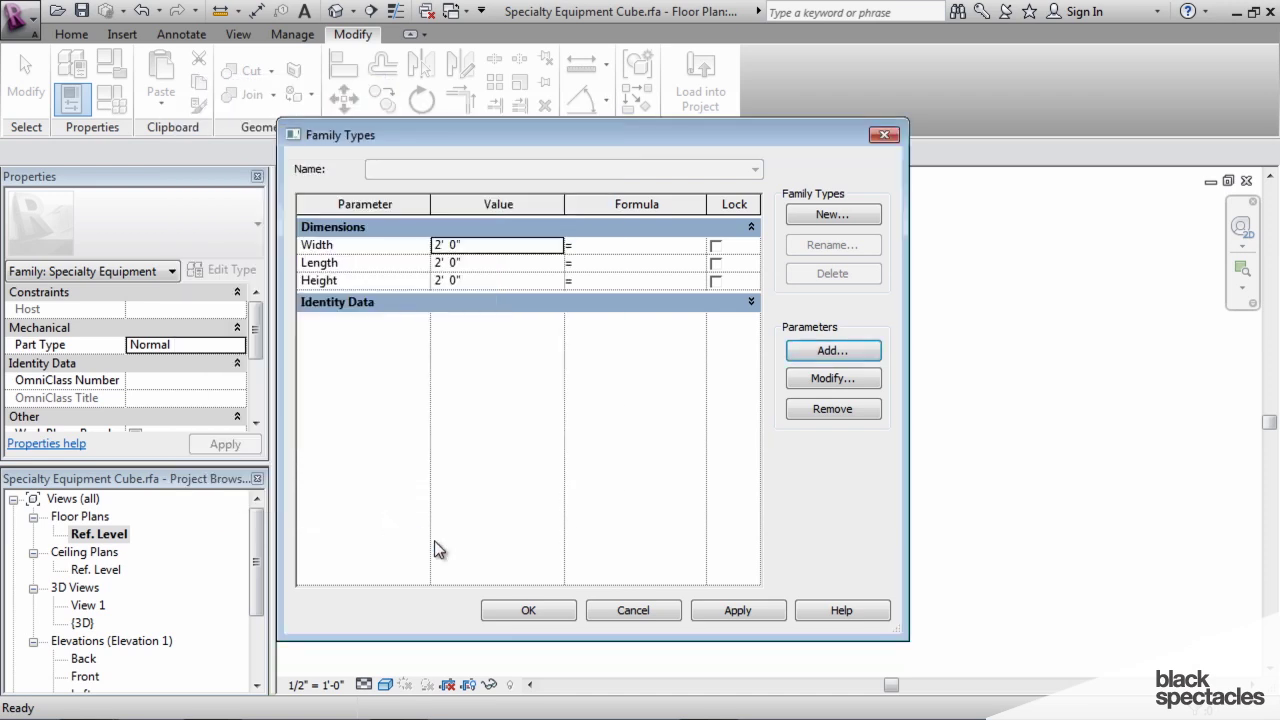
- Reopen Family Types to verify Parameter A under Identity Data, then close it
click(529, 610)
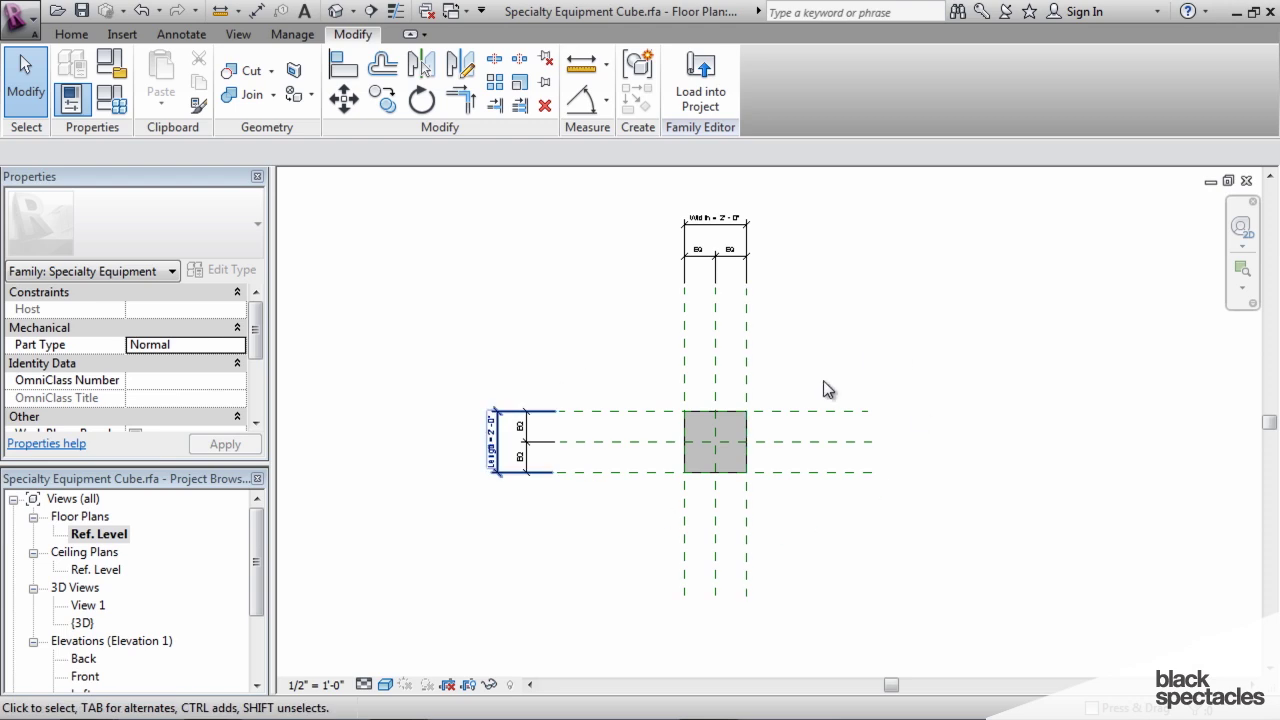
click(111, 98)
drag(514, 128, 602, 131)
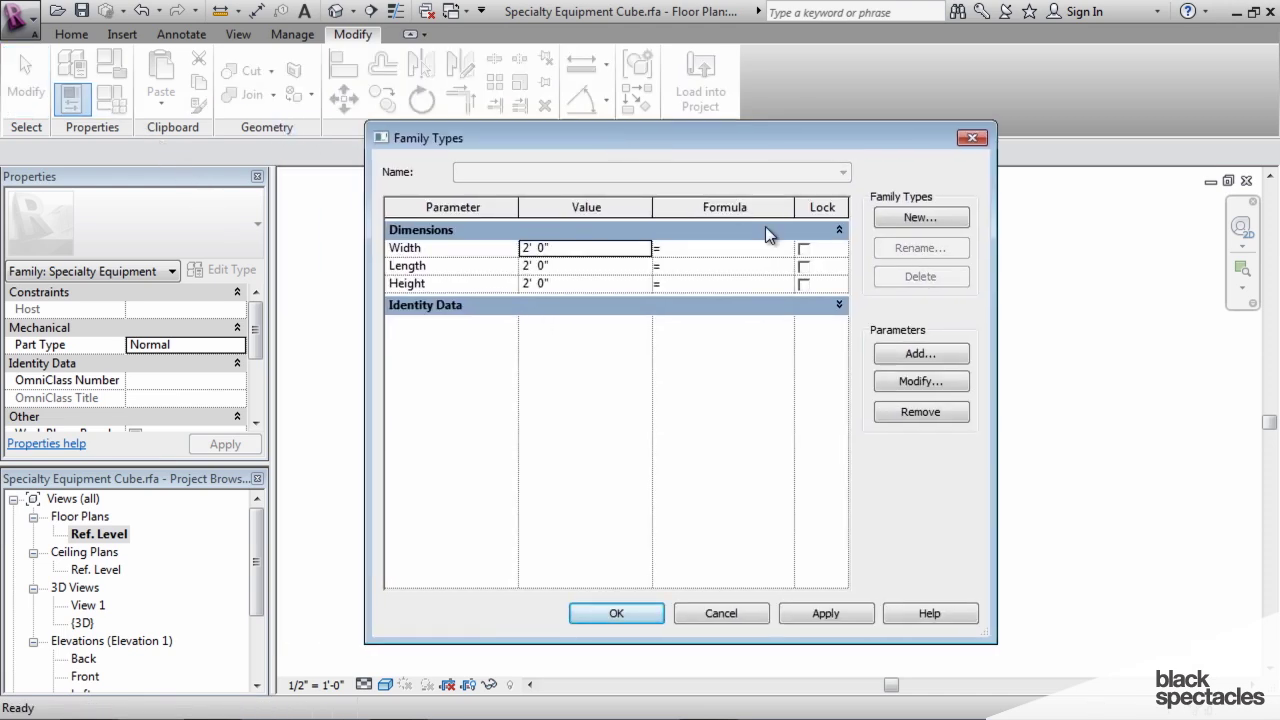
click(839, 305)
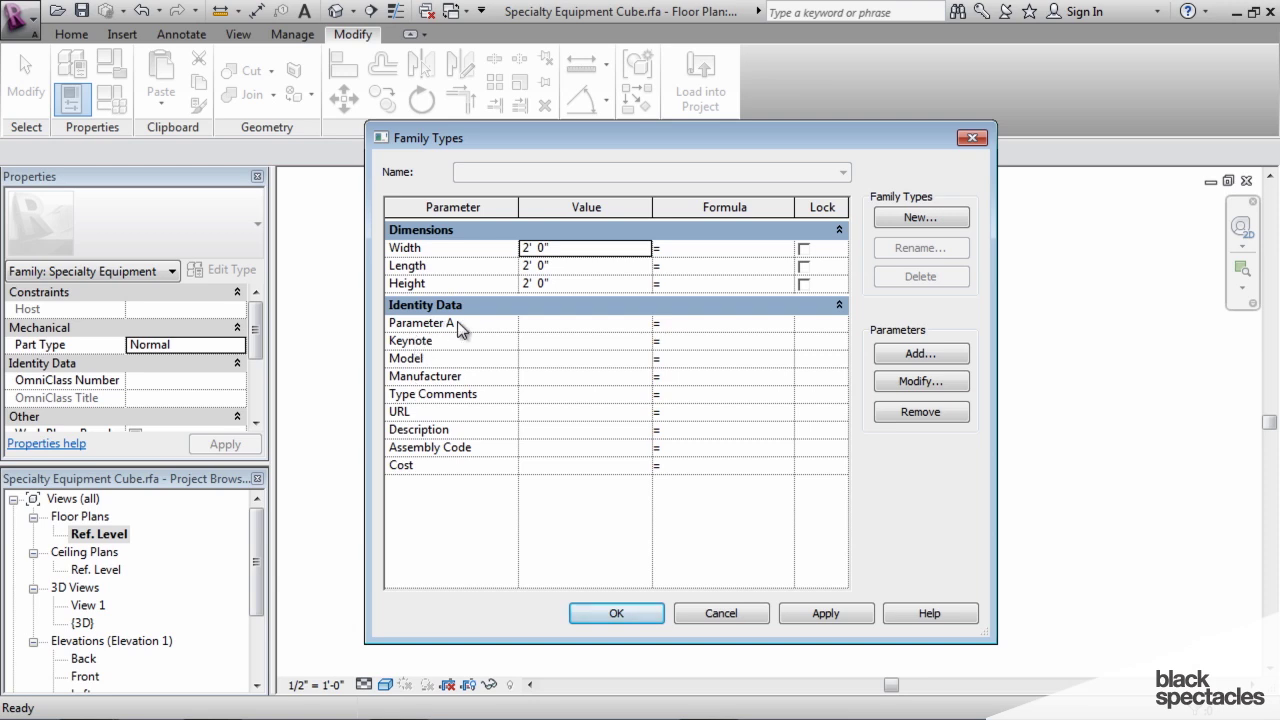
click(640, 614)
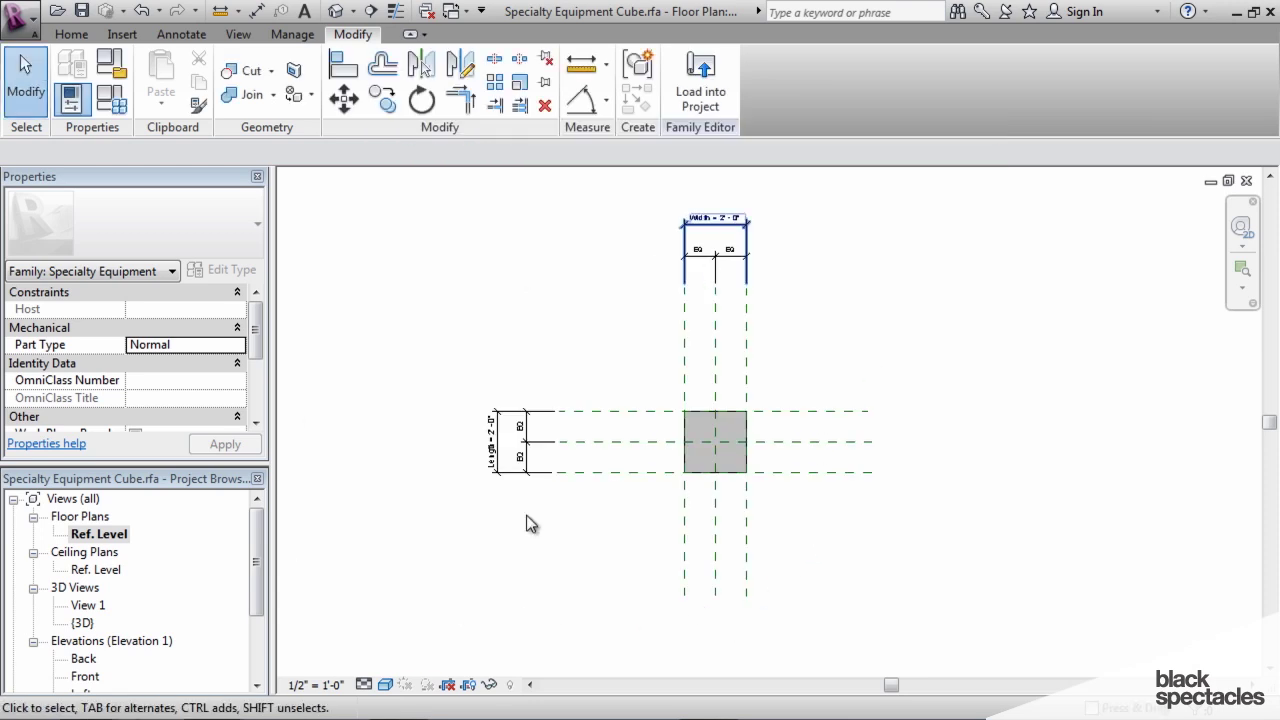
- Save the cube family and create Project2 from the default project template
click(82, 11)
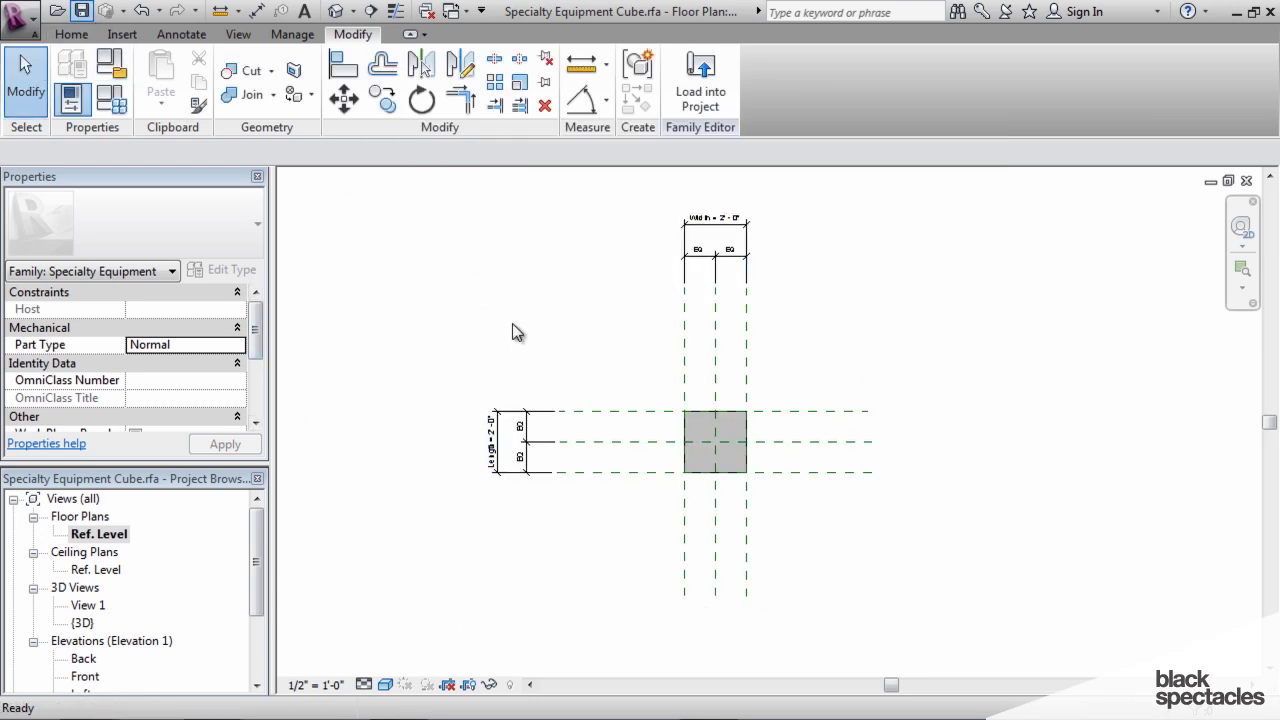
click(30, 28)
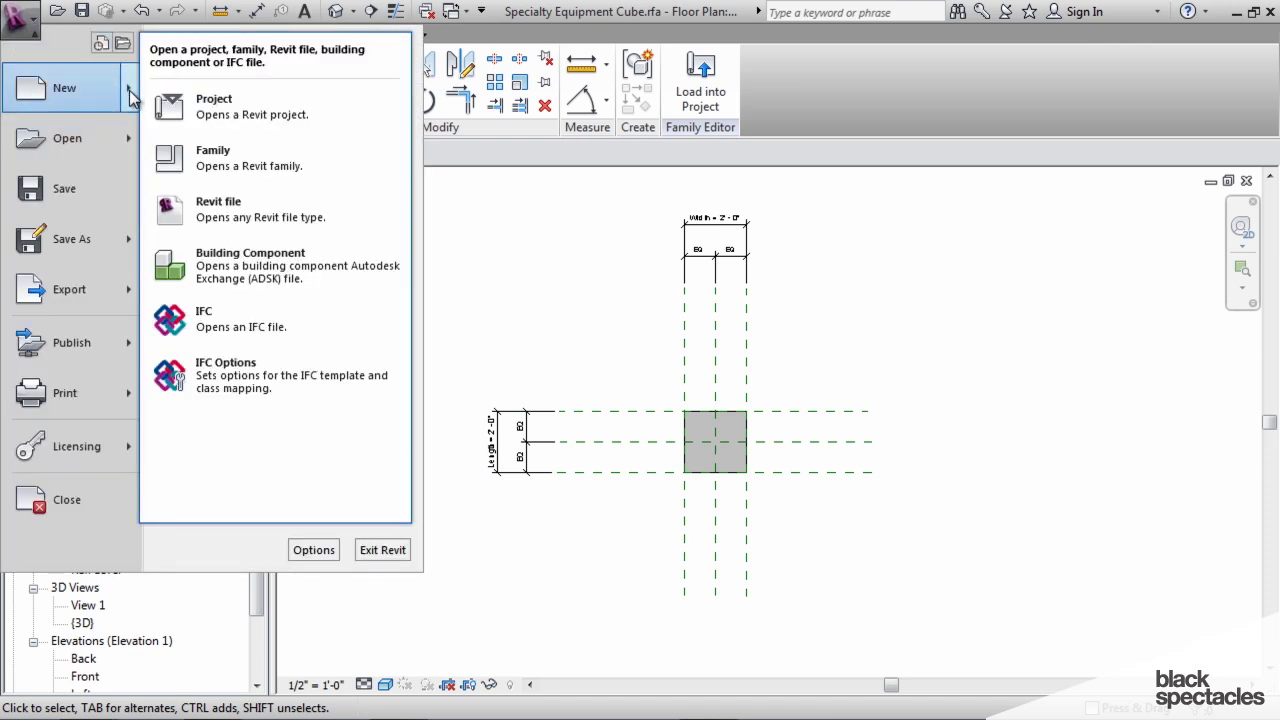
mouse_move(64, 88)
click(205, 100)
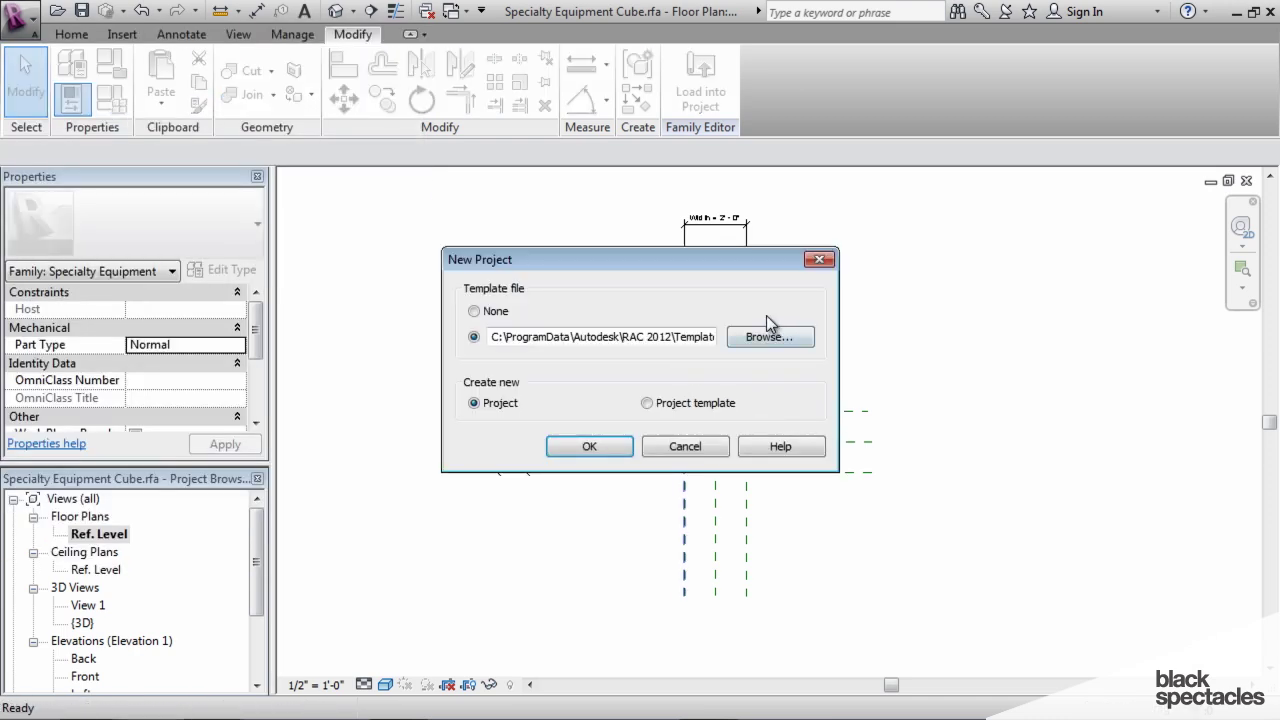
click(592, 450)
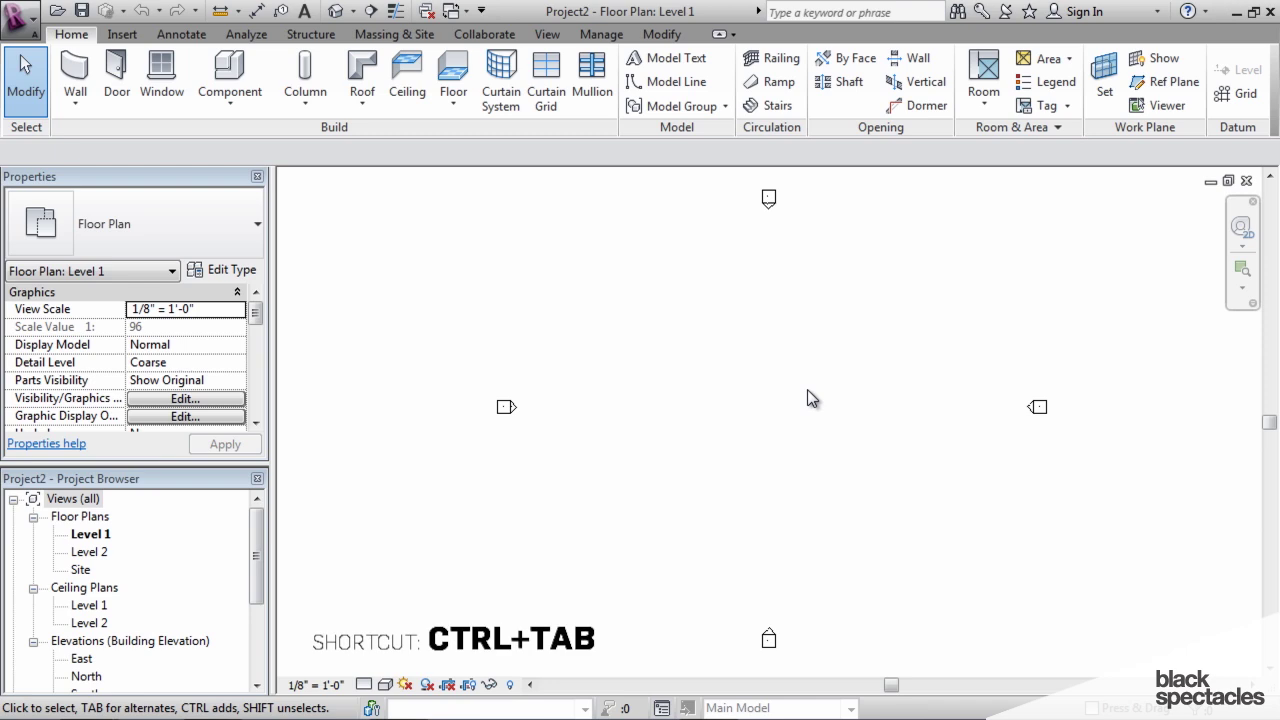
- Load the Cube family into Project1 and place cube instances in a row on Level 1
key(ctrl+Tab)
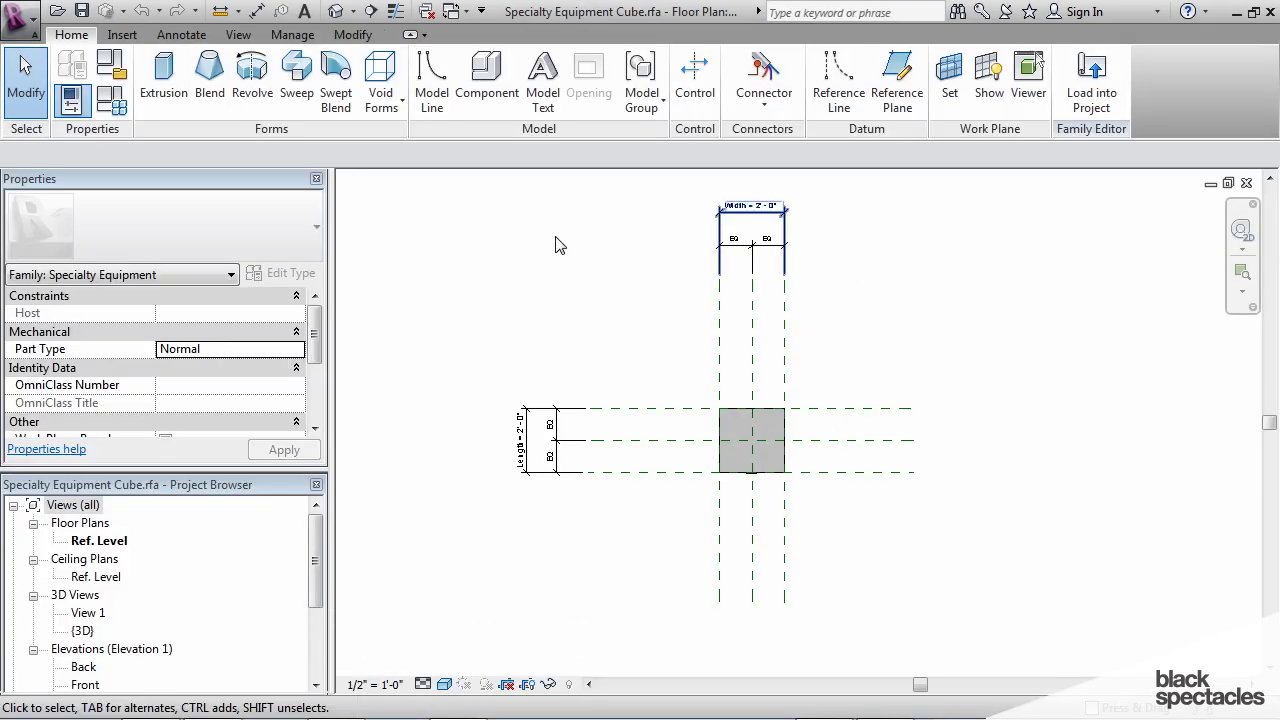
click(1097, 82)
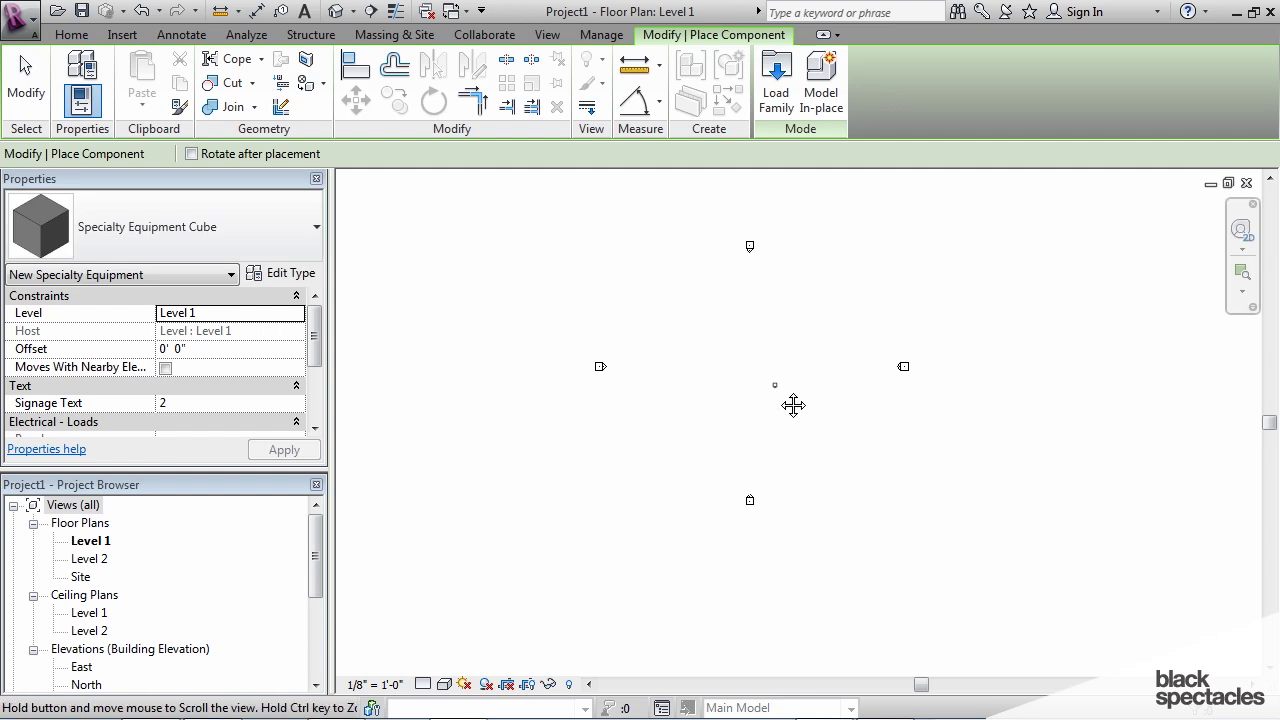
scroll(709, 323, up, 5)
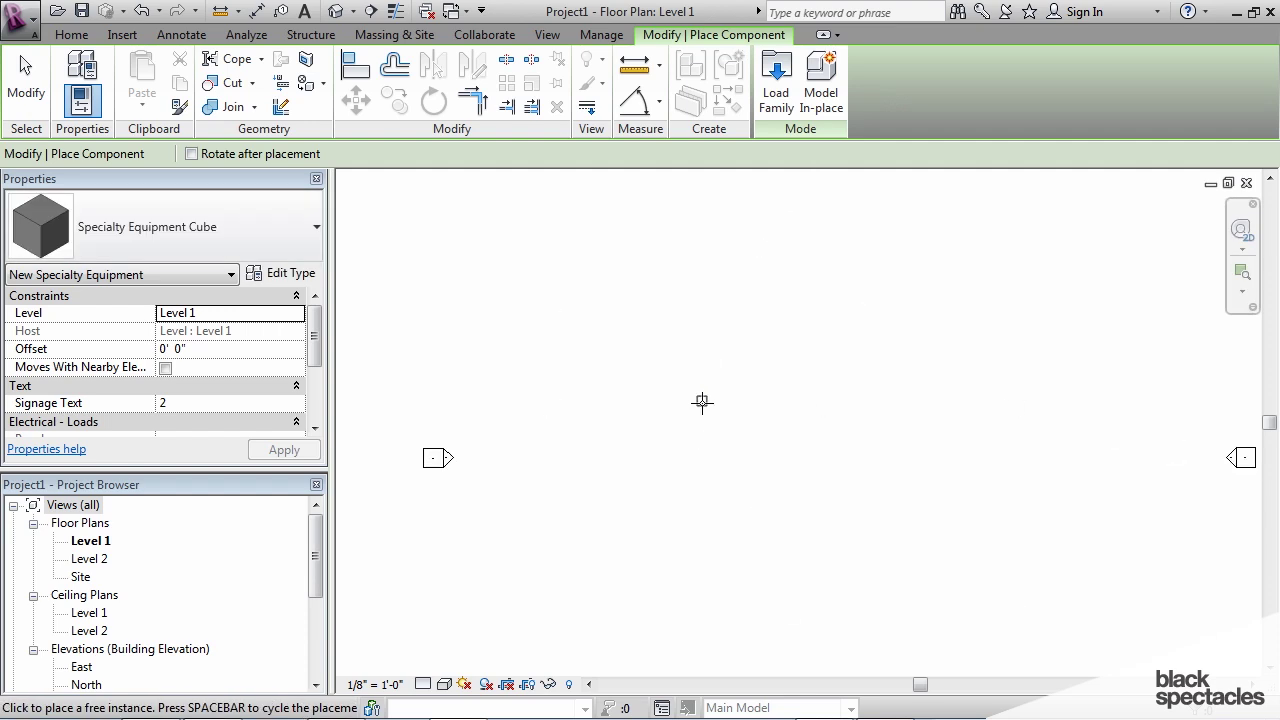
click(648, 470)
click(726, 470)
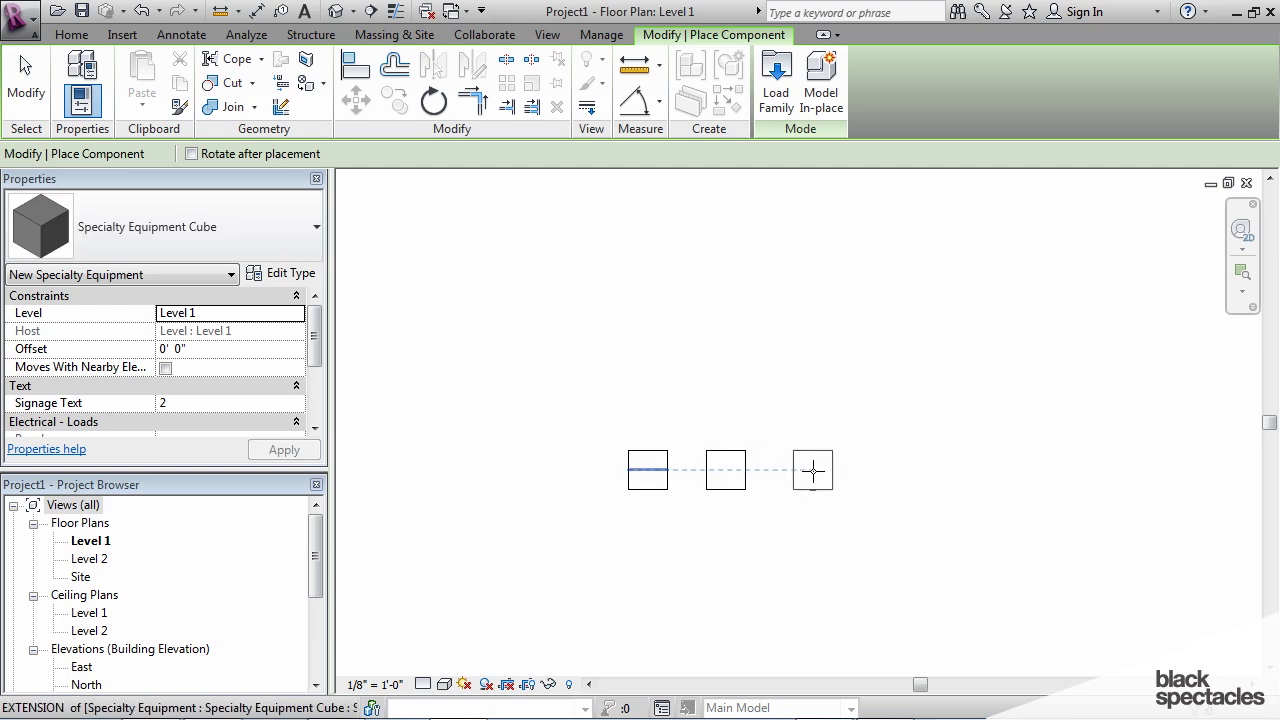
click(895, 470)
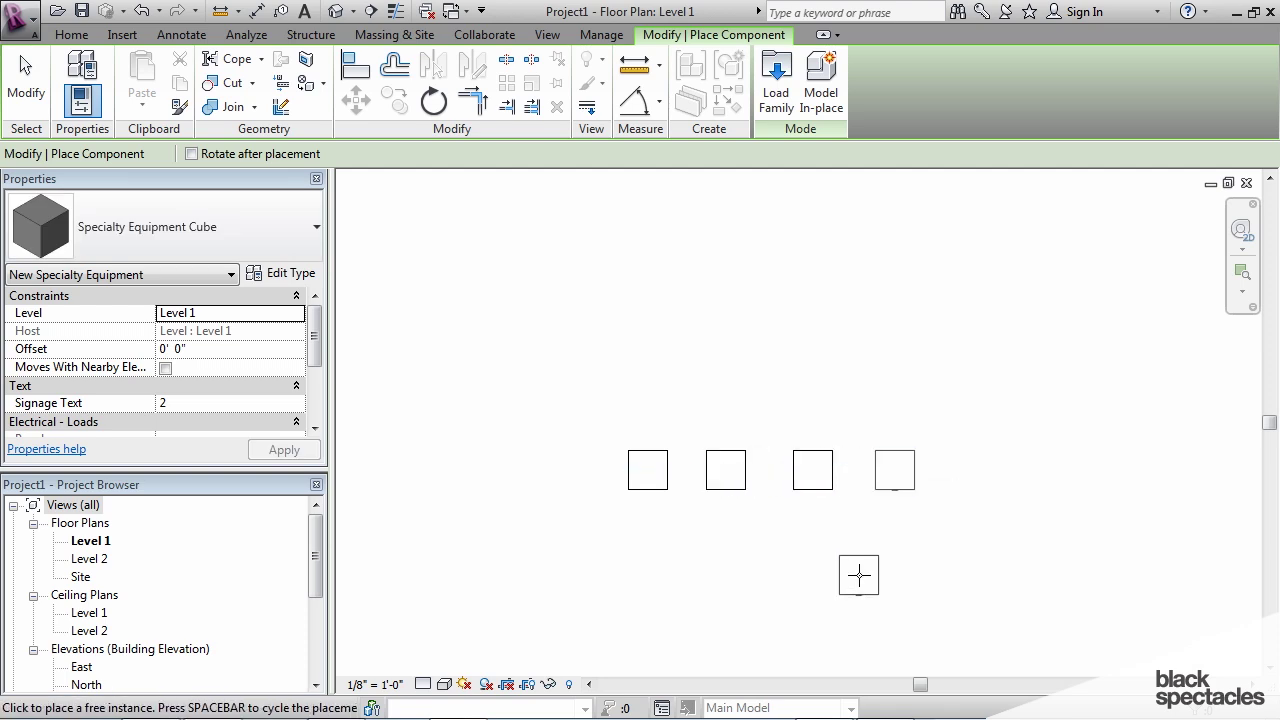